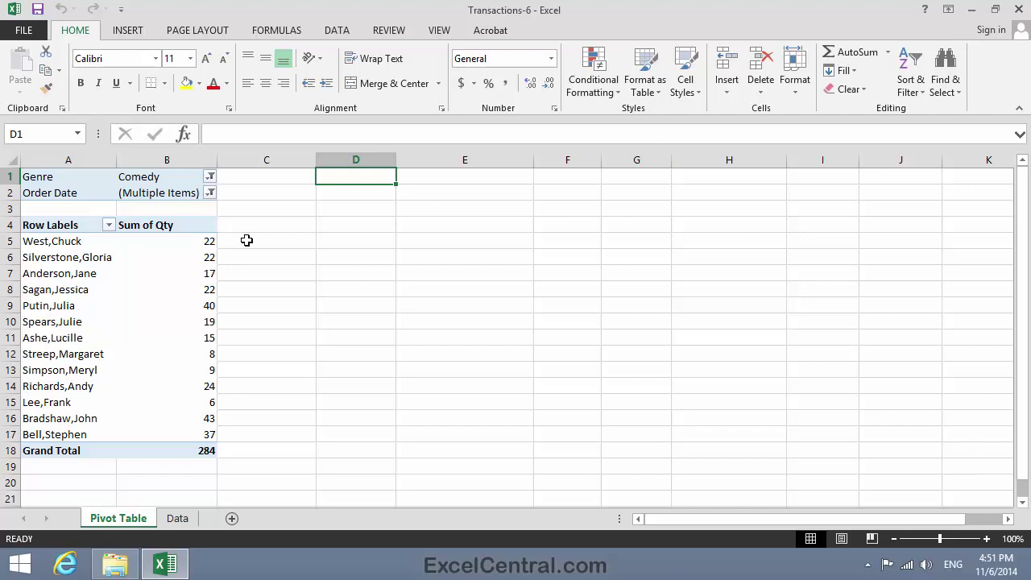
Step: Clear all fields and filters from the Transactions pivot table
left_click(155, 286)
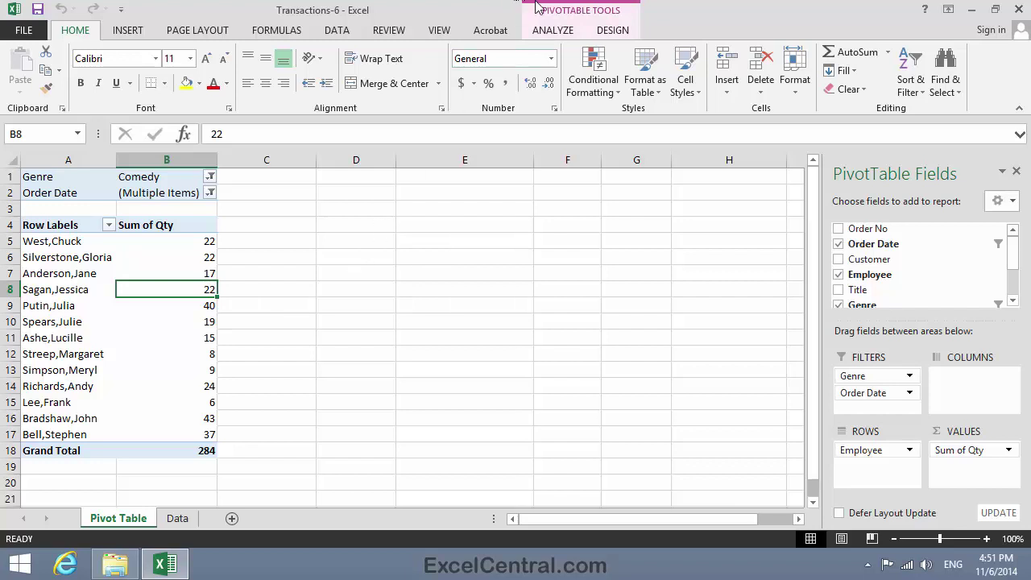
left_click(562, 30)
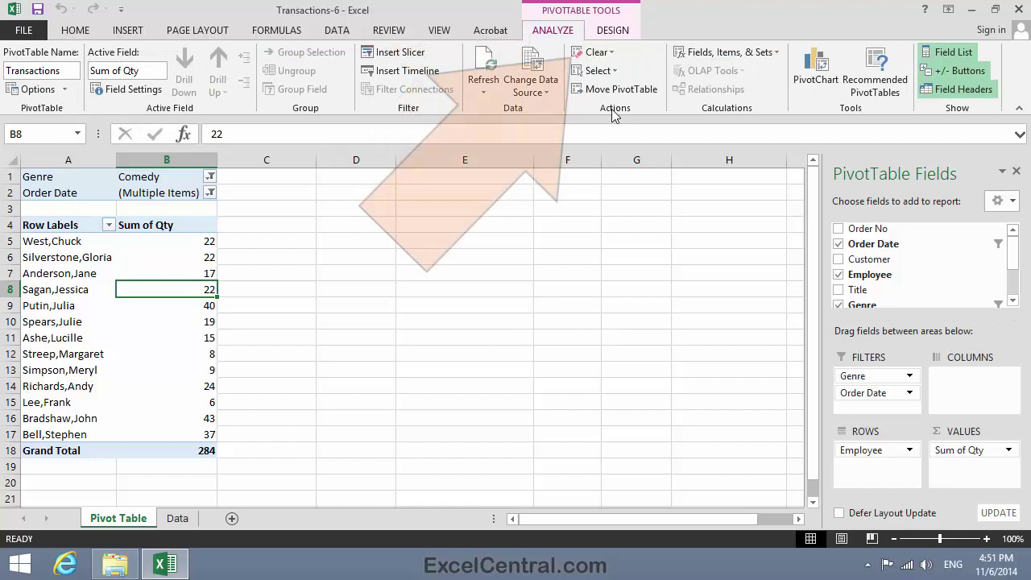
left_click(600, 52)
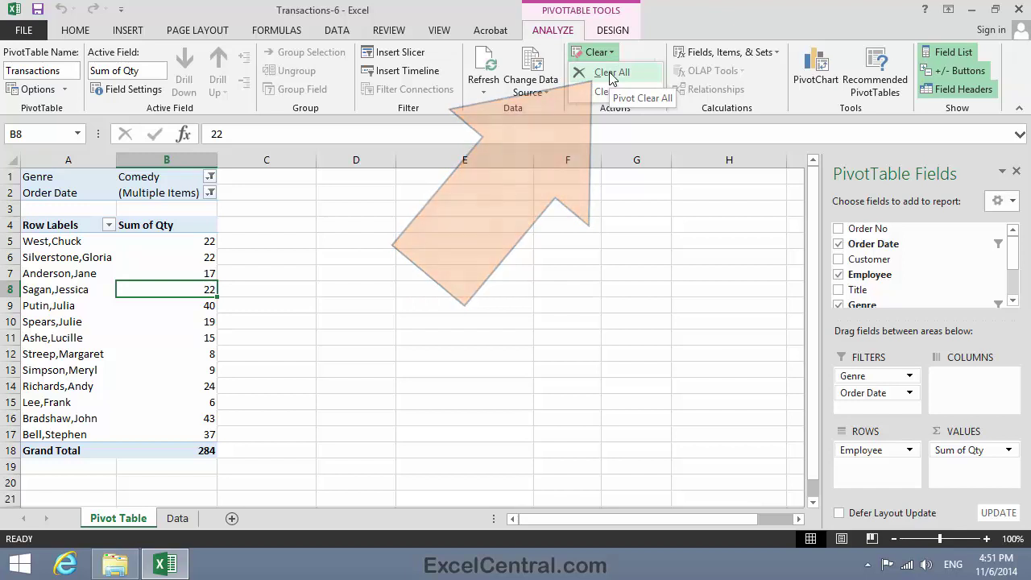
left_click(611, 74)
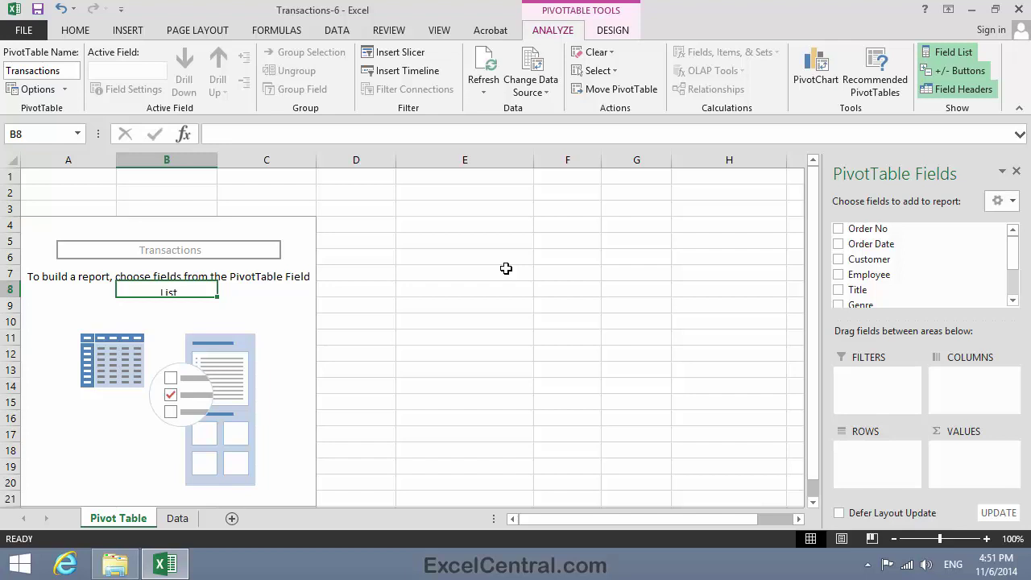
Step: Build the pivot table with Genre as row labels and the Qty and Total fields as summed values
left_click(1013, 300)
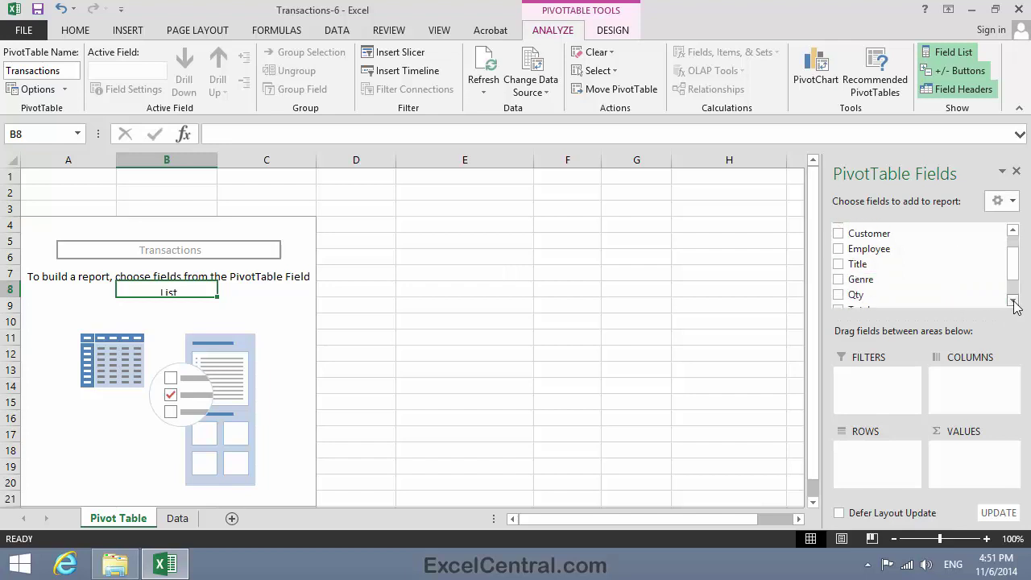
left_click(839, 279)
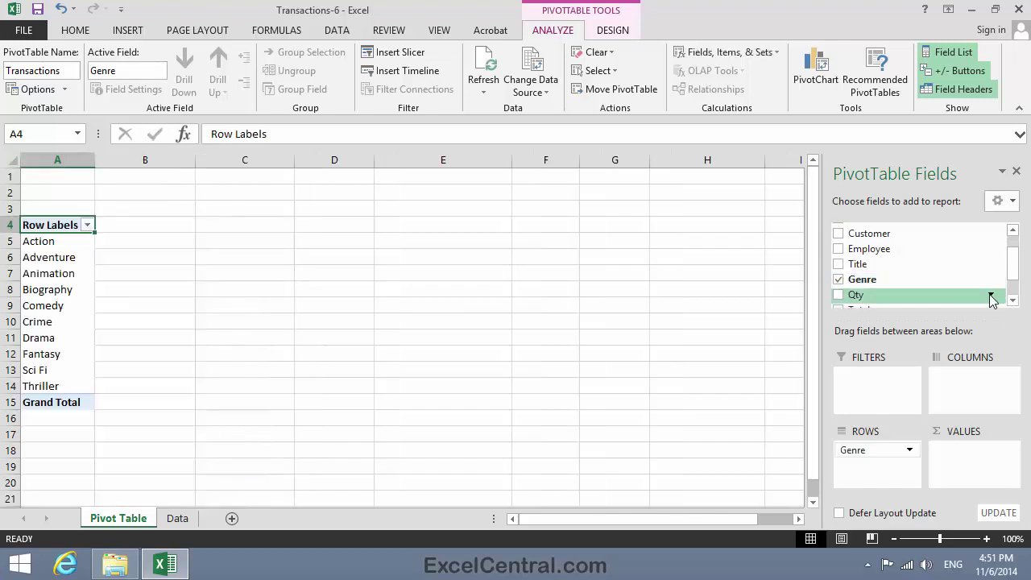
left_click(1013, 301)
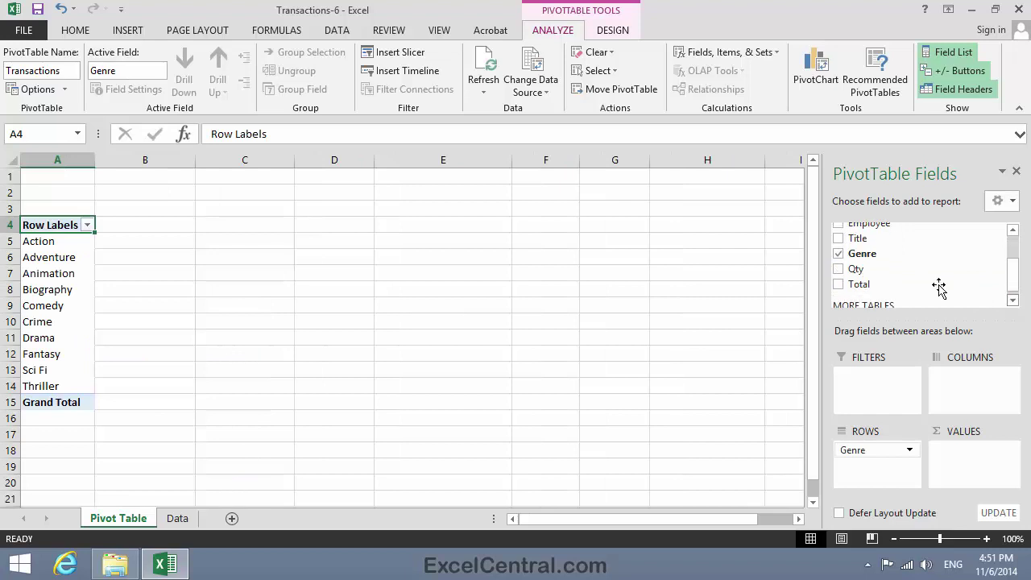
left_click(838, 272)
left_click(838, 283)
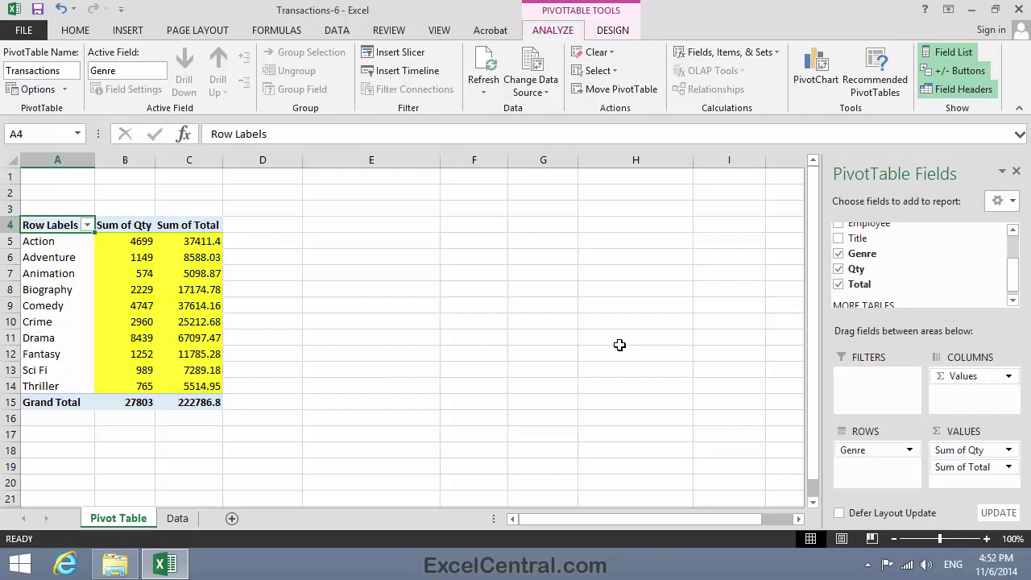
key("alt+F5")
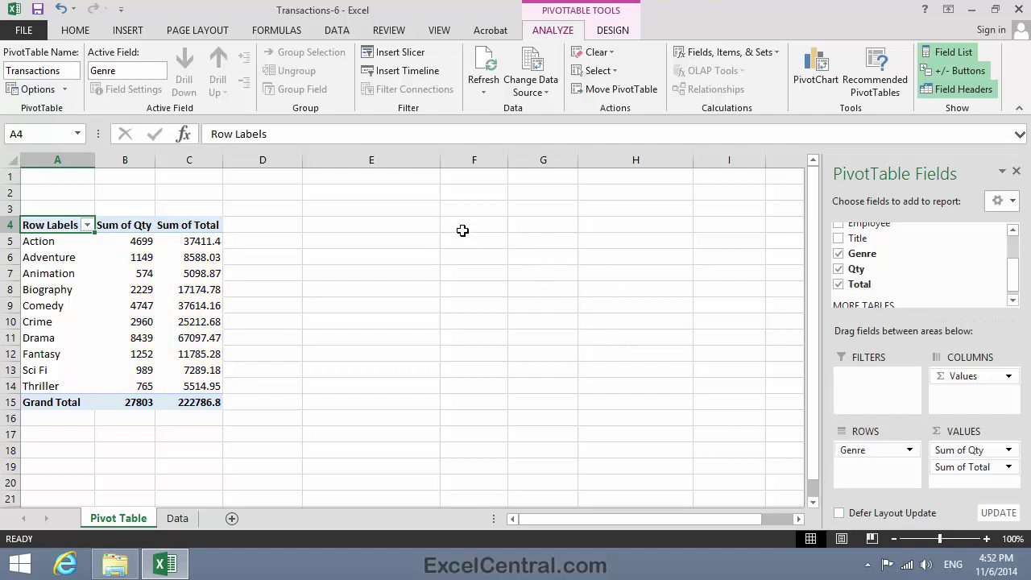
Step: Format the Sum of Qty values as Number with 0 decimal places and a thousands separator
left_click(128, 256)
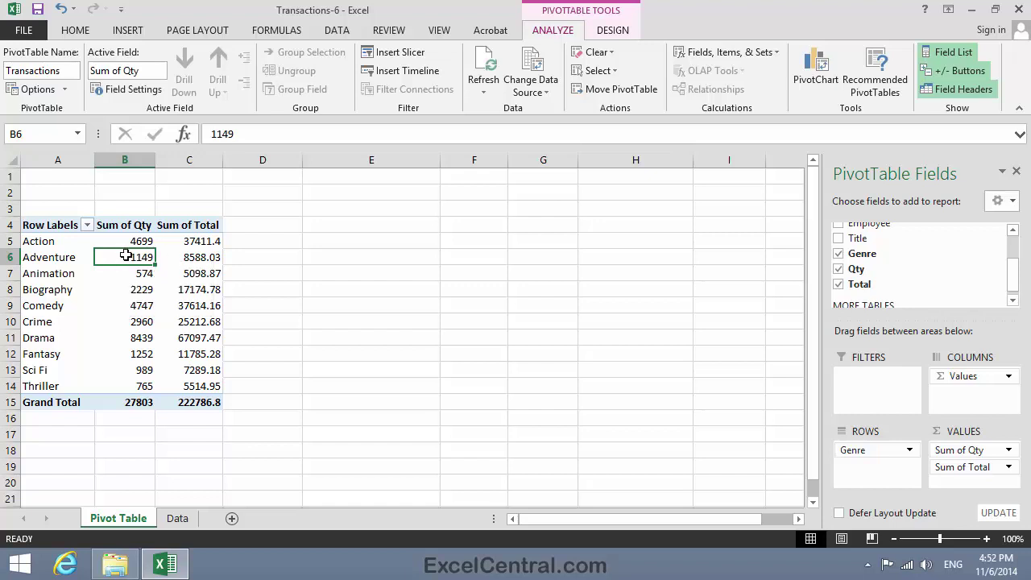
right_click(128, 257)
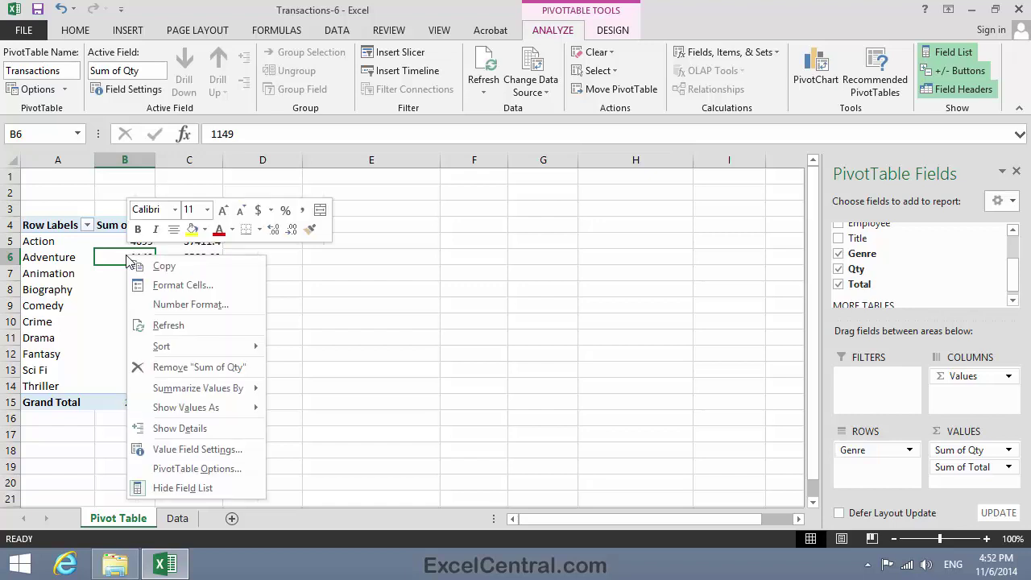
left_click(190, 304)
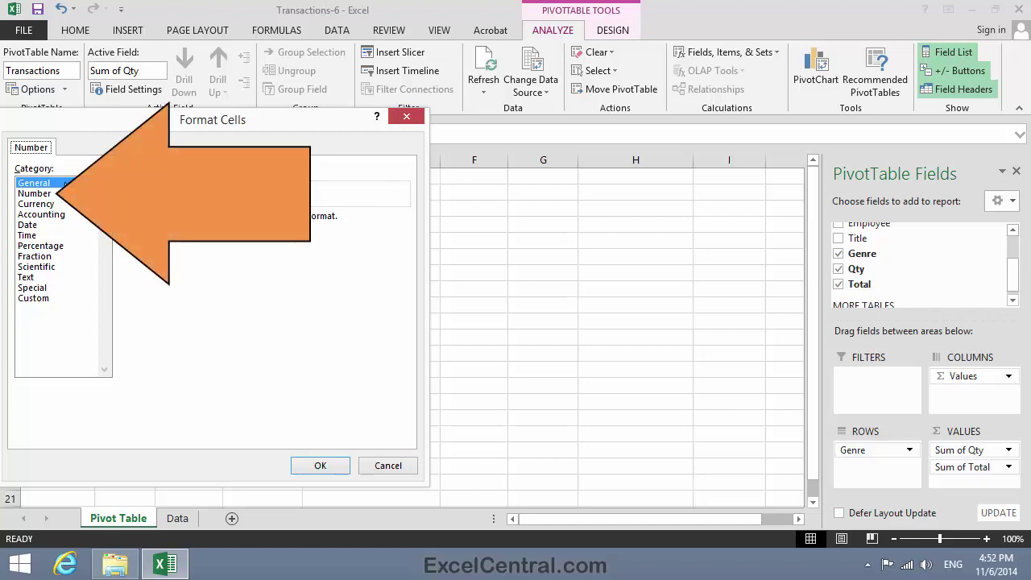
left_click(40, 195)
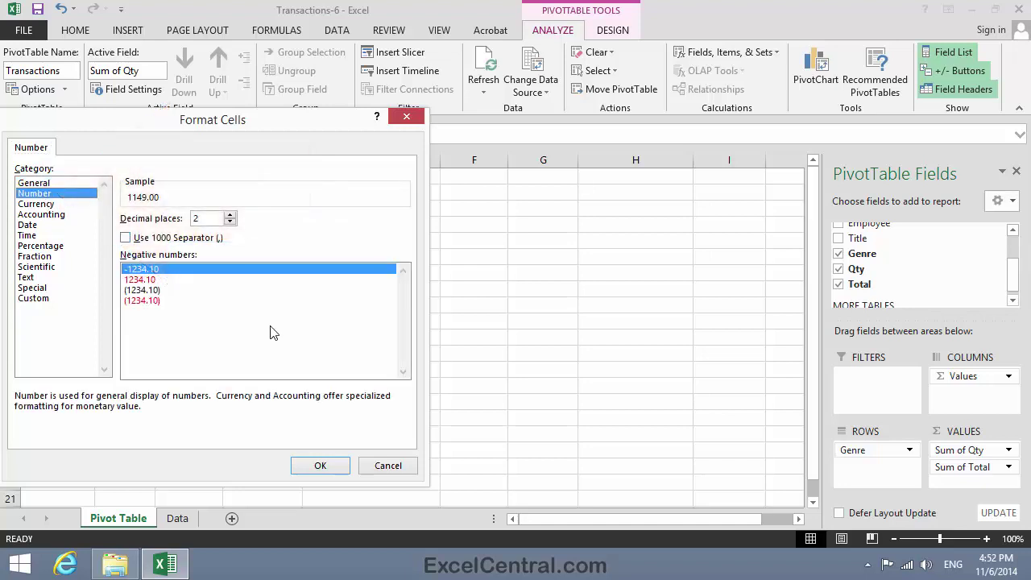
left_click(229, 222)
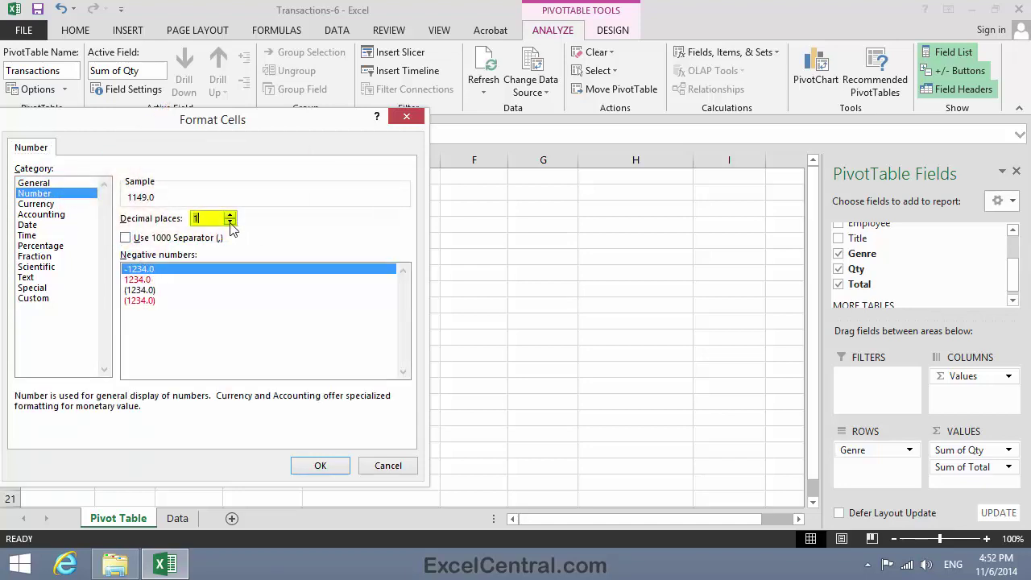
left_click(230, 223)
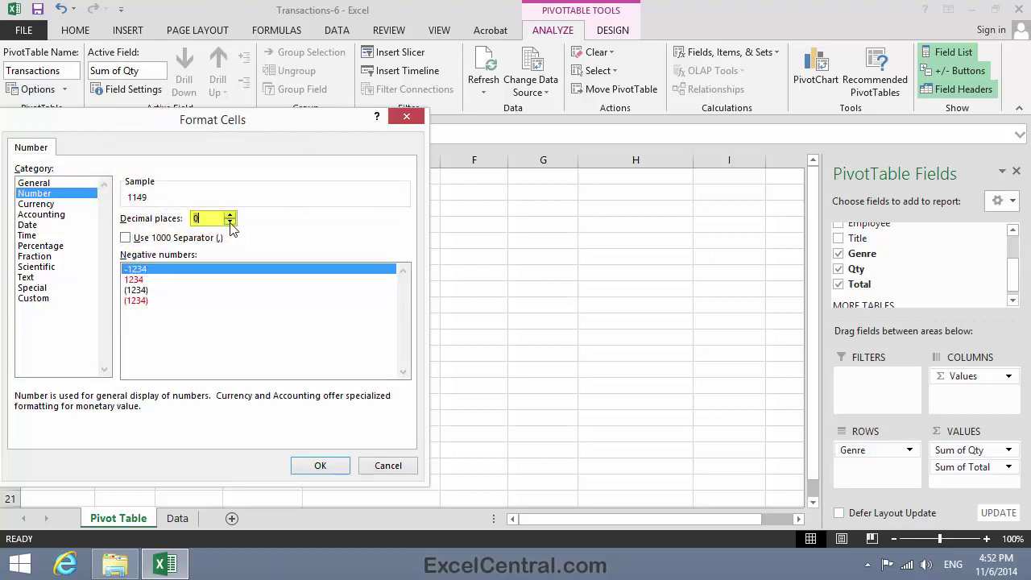
left_click(126, 237)
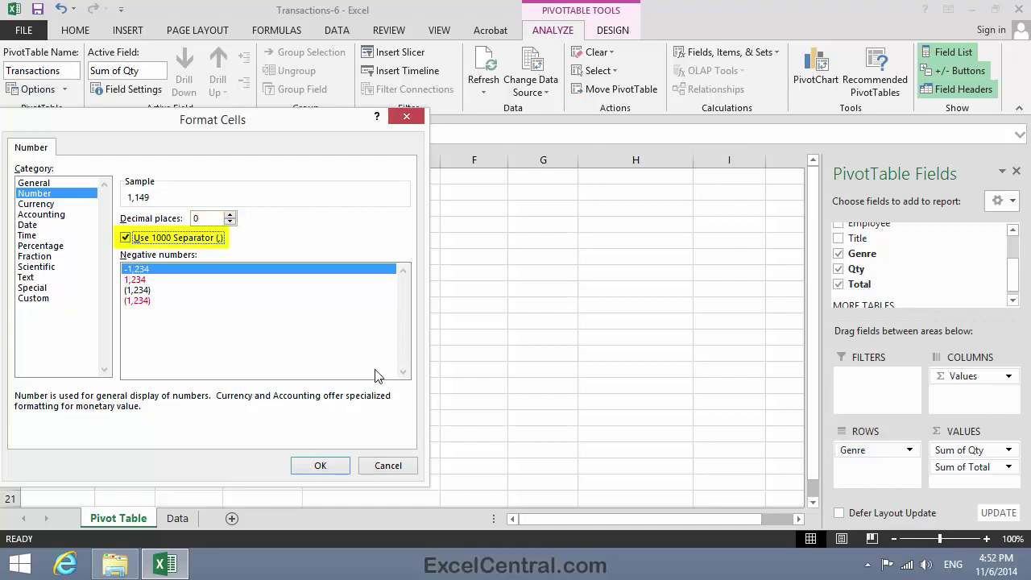
left_click(321, 467)
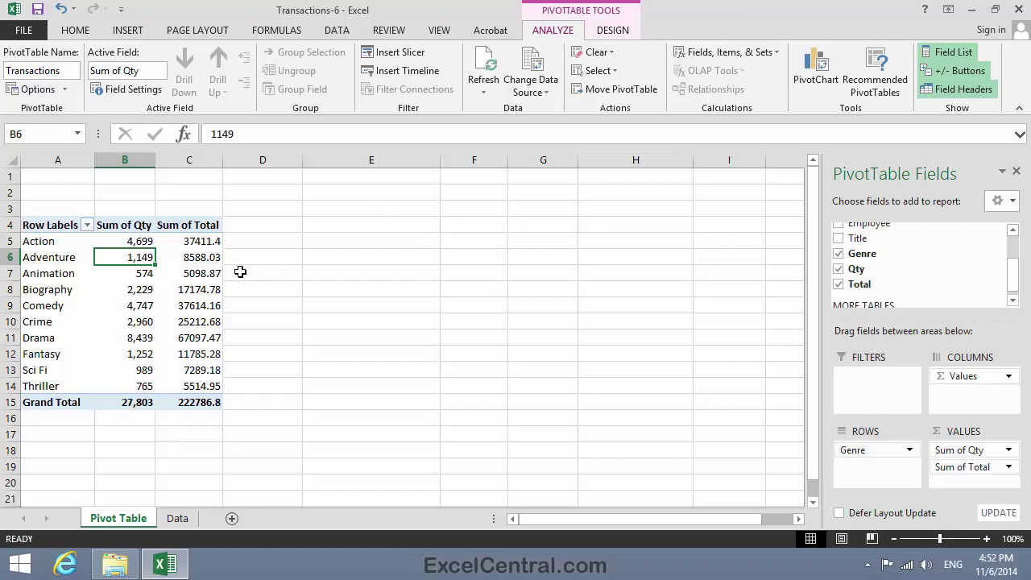
Step: Format the Sum of Total values as Number with 2 decimal places and a thousands separator
right_click(208, 259)
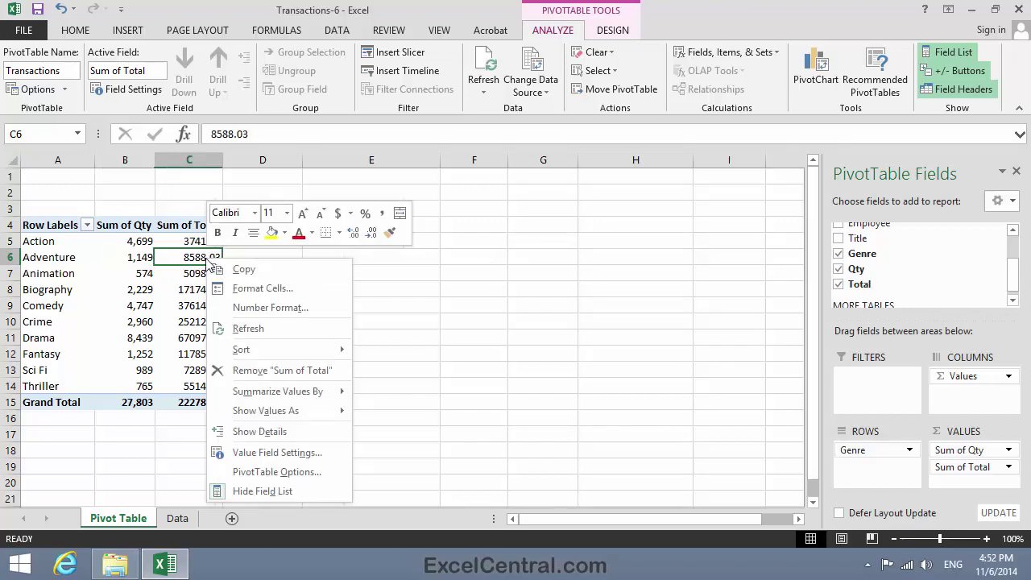
left_click(260, 307)
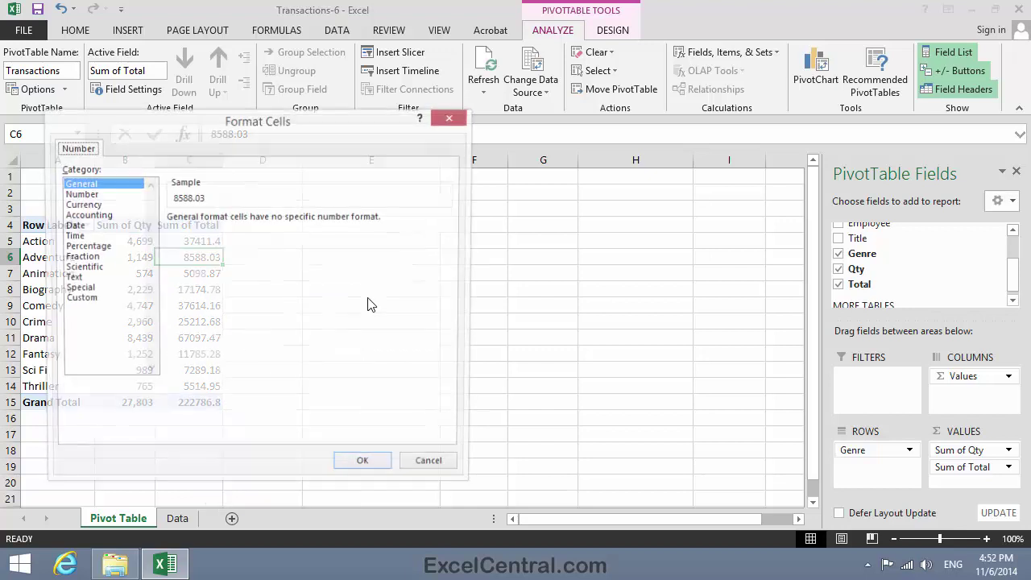
left_click(107, 195)
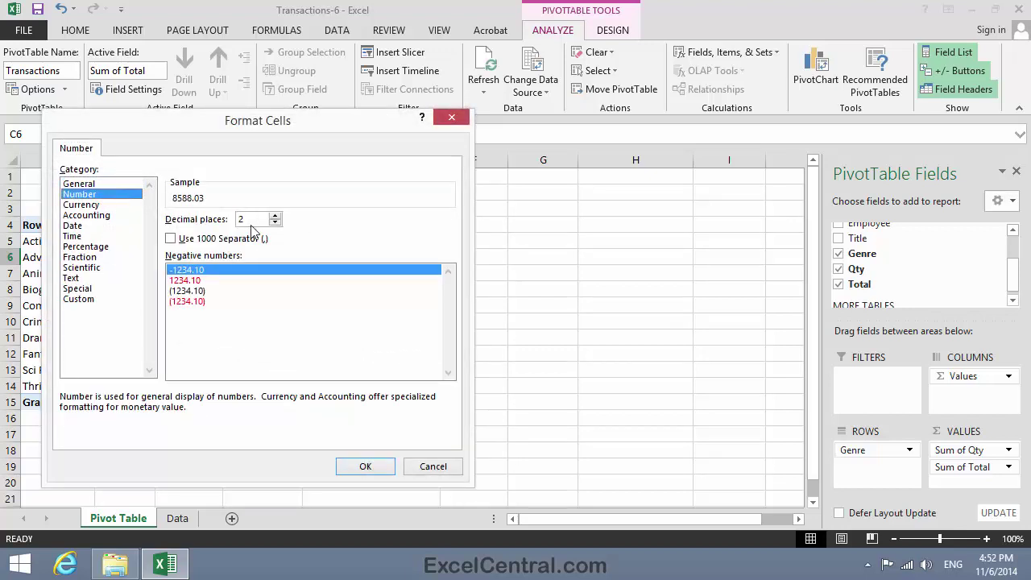
left_click(171, 239)
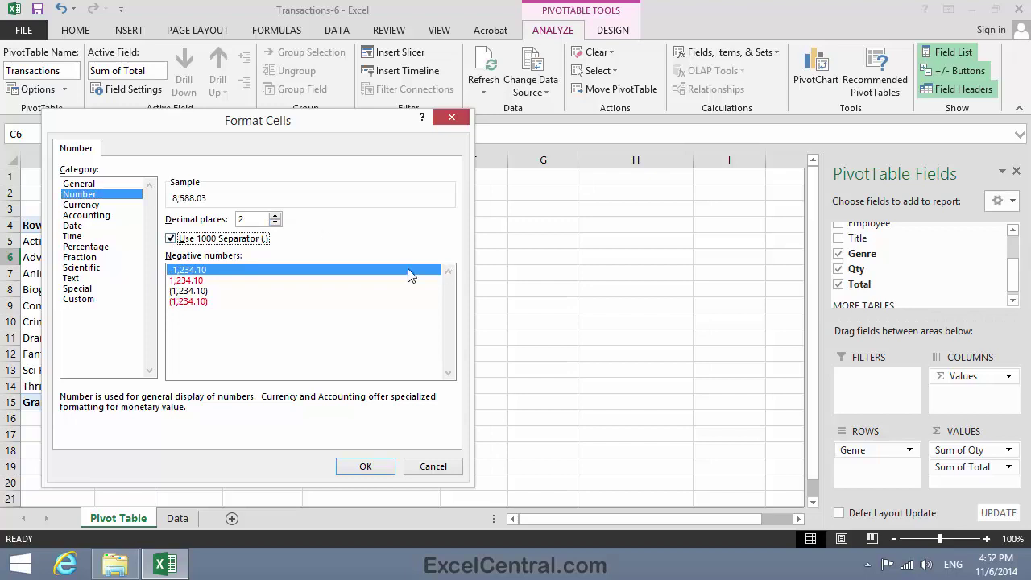
left_click(367, 466)
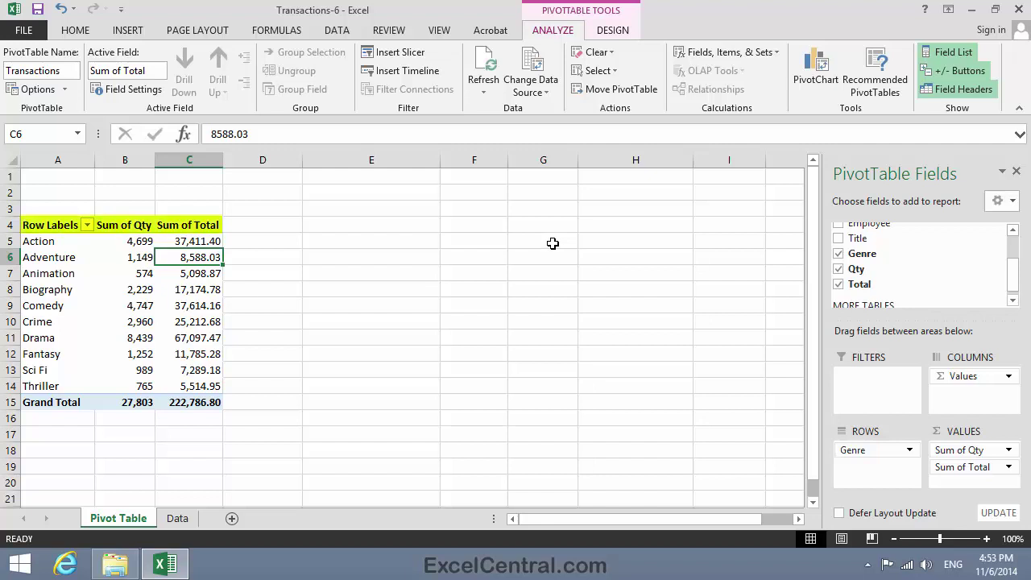
Step: Rename the pivot table's three column headings in A4:C4 as Genre, Sales Qty and Total Sales
left_click(51, 224)
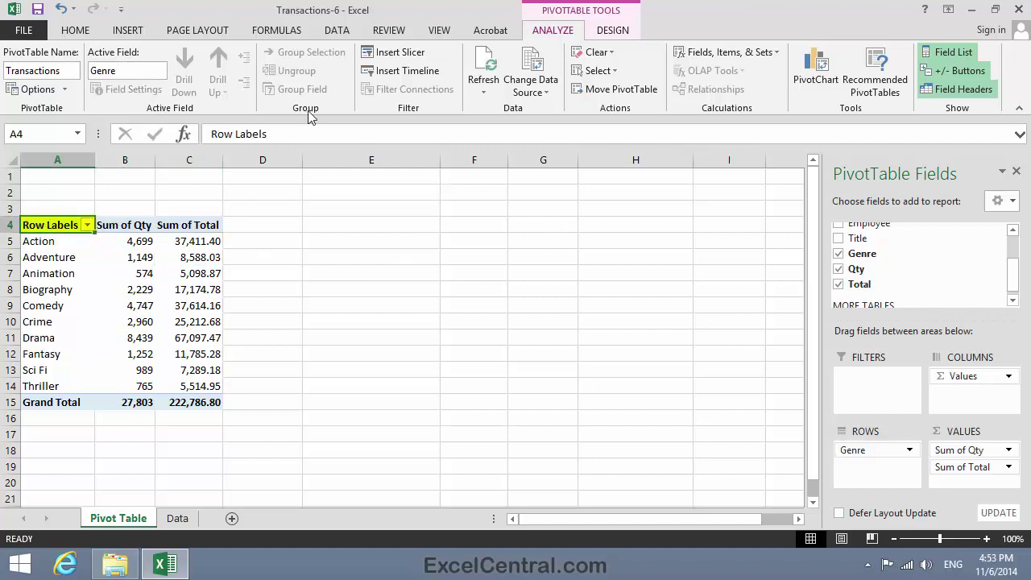
type("Genre")
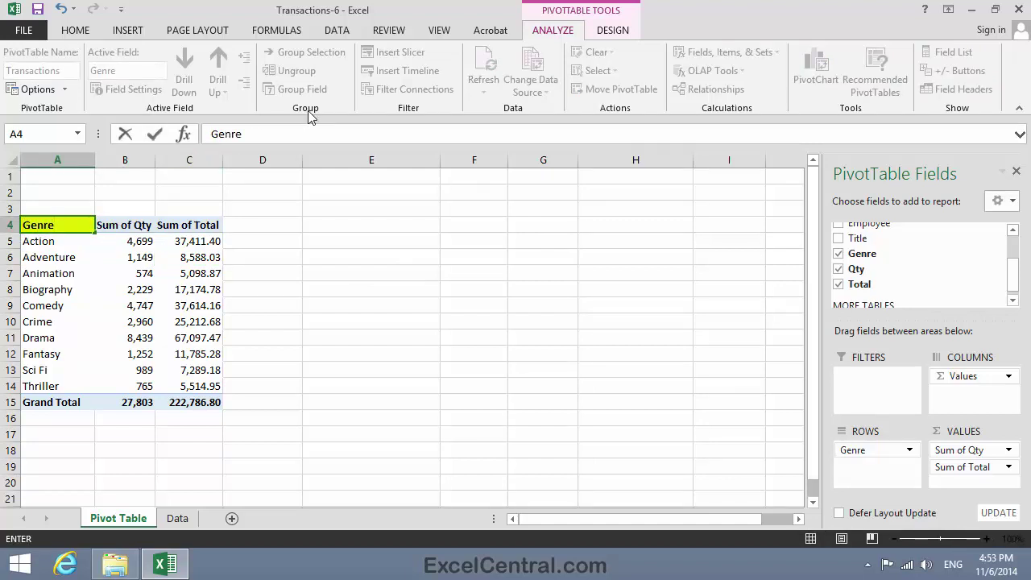
key("Tab")
type("Sa")
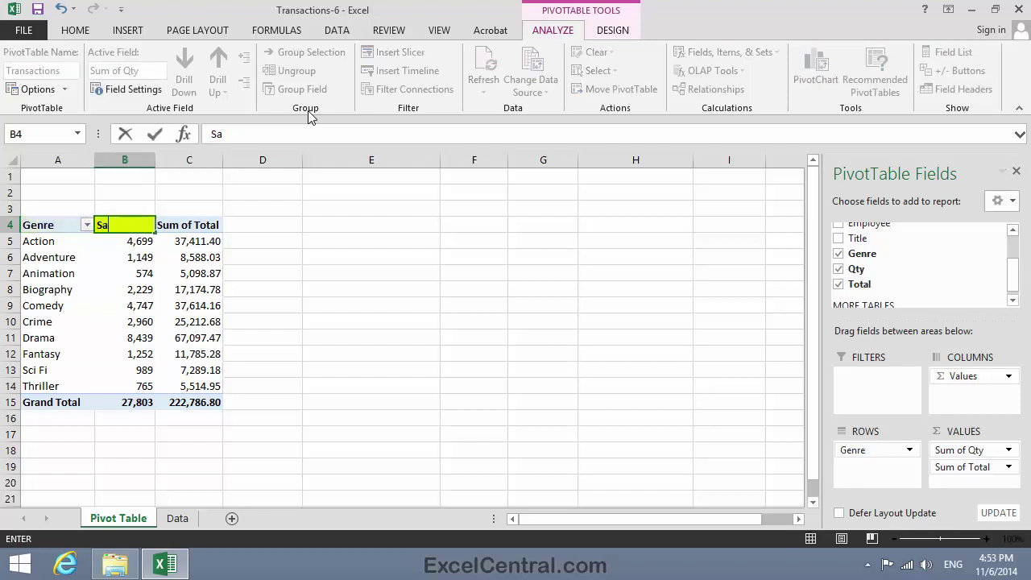
type("les Qty")
key("Tab")
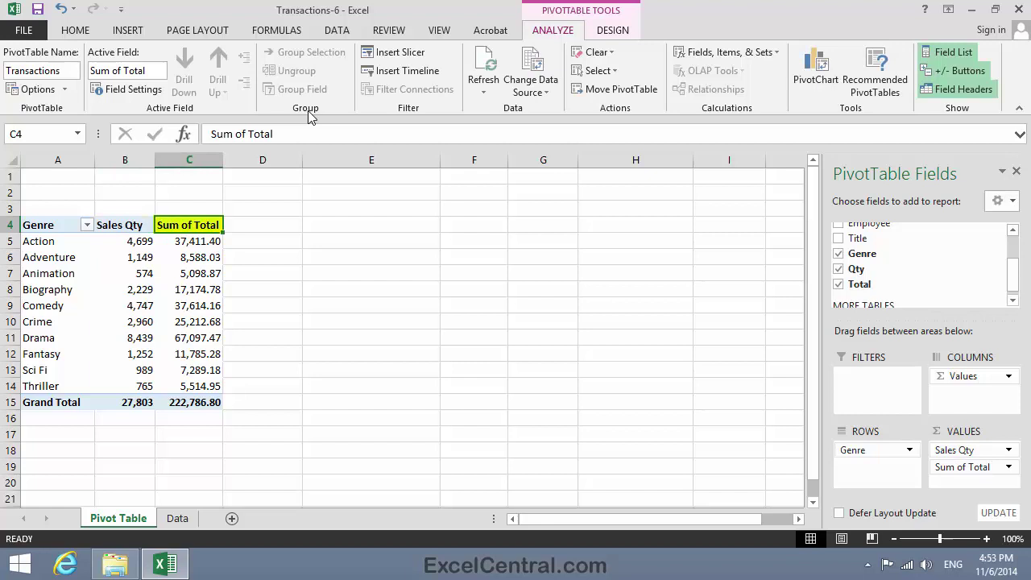
type("Tota")
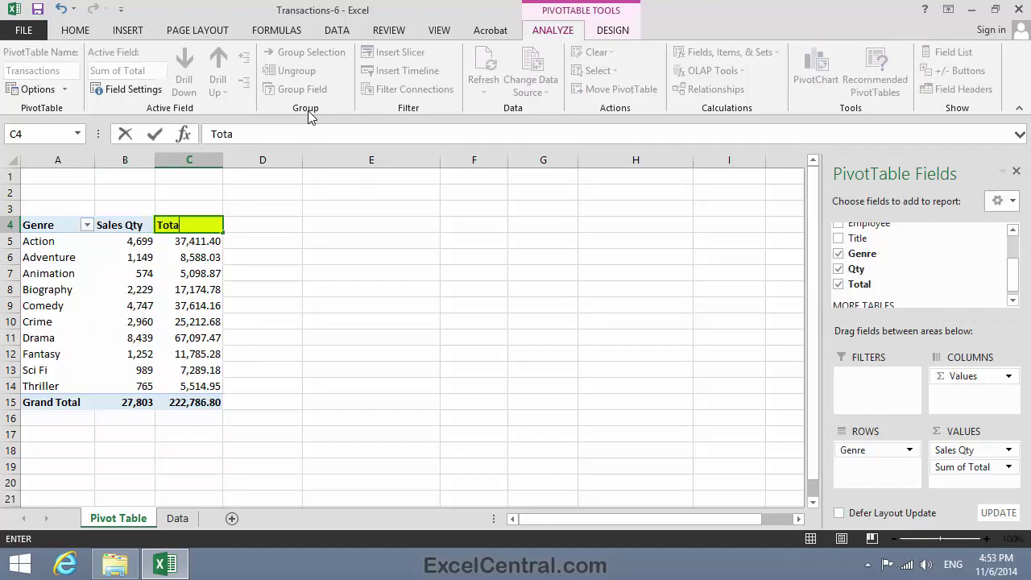
type("l Sales")
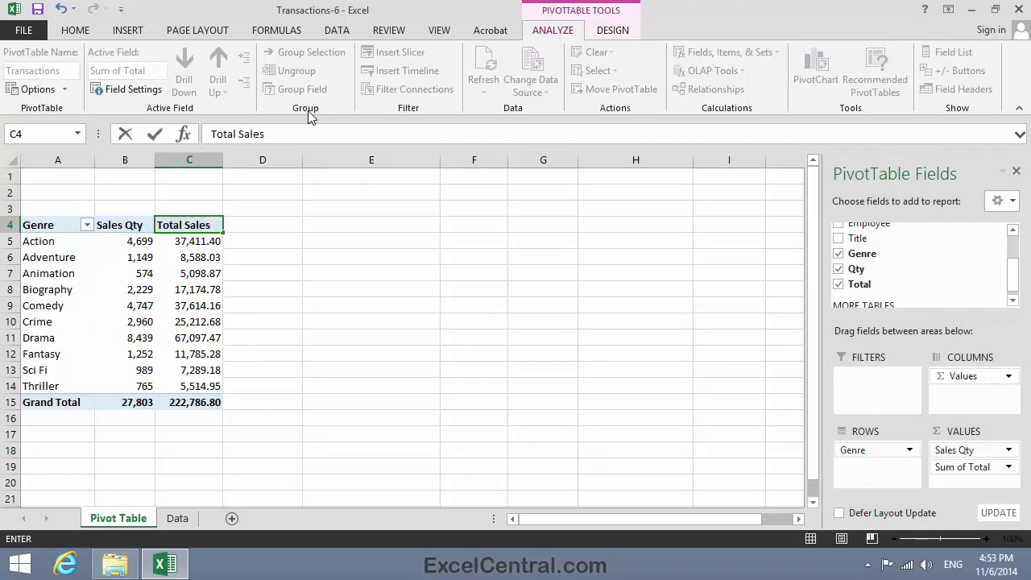
key("Tab")
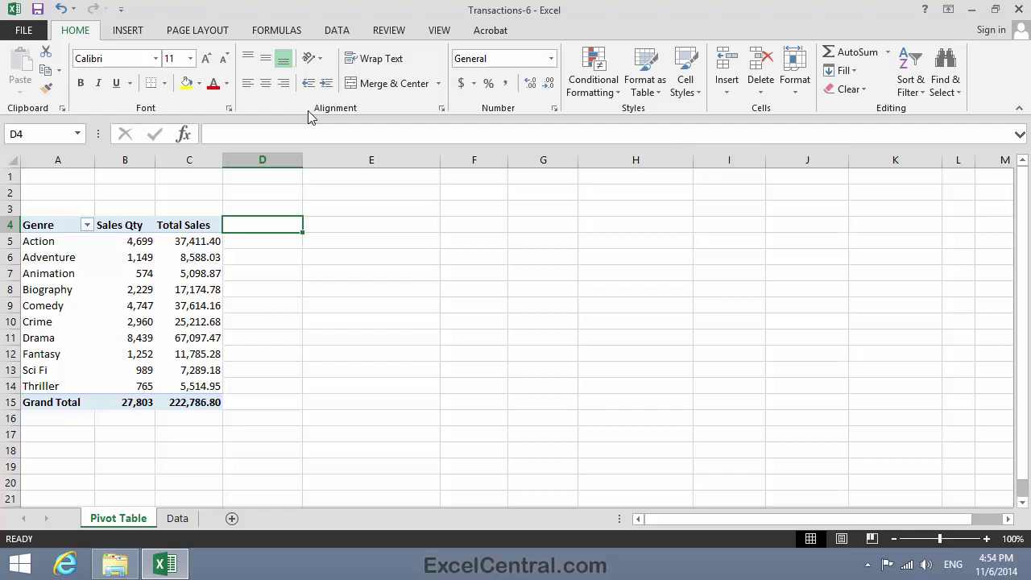
Step: Insert slicers for the Customer and Genre fields and place the Genre slicer beside the Customer slicer, level with it
left_click(183, 257)
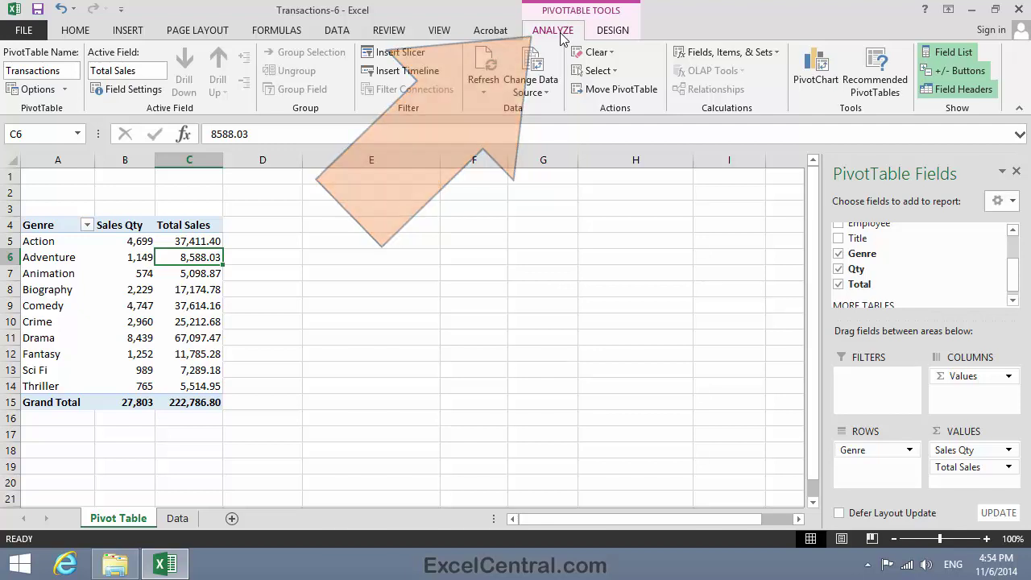
left_click(400, 53)
left_click_drag(519, 161, 483, 200)
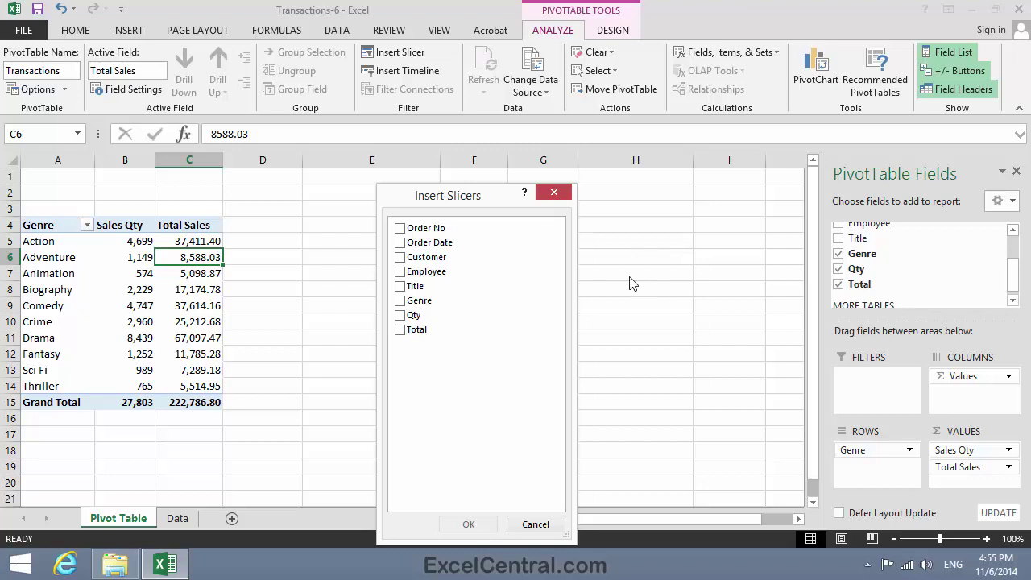
left_click(400, 300)
left_click(415, 257)
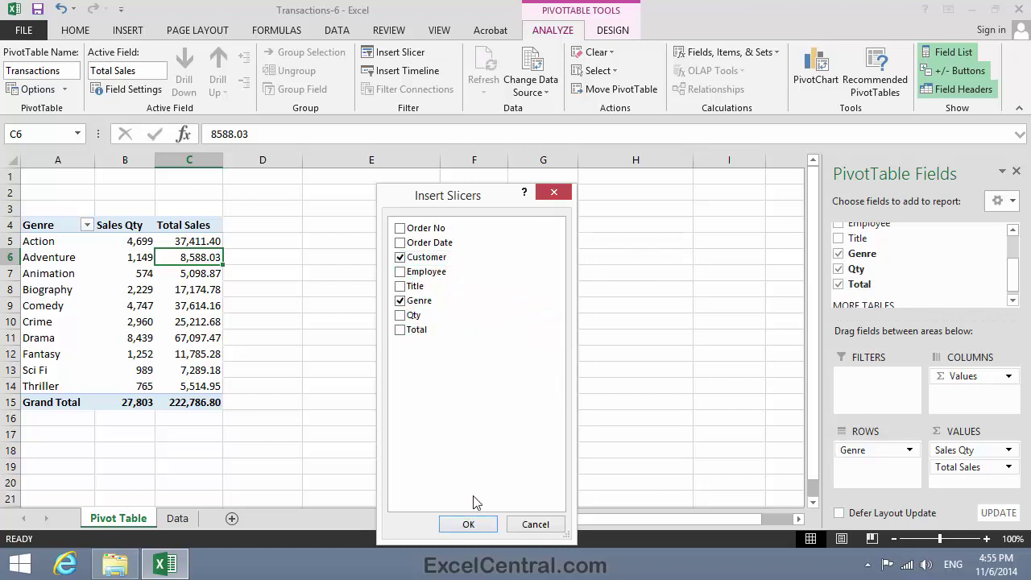
left_click(468, 525)
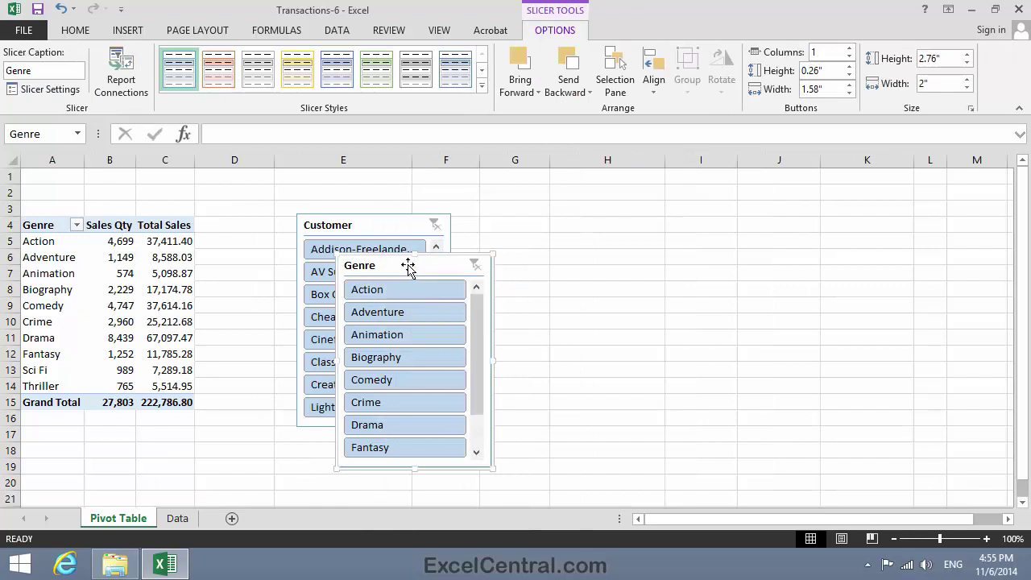
left_click_drag(494, 254, 783, 232)
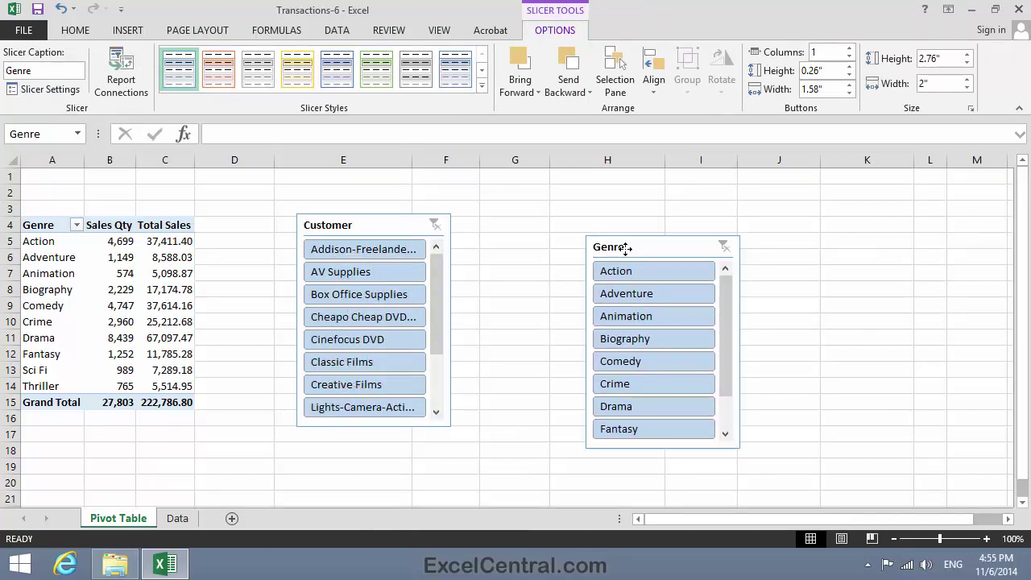
left_click_drag(626, 248, 537, 228)
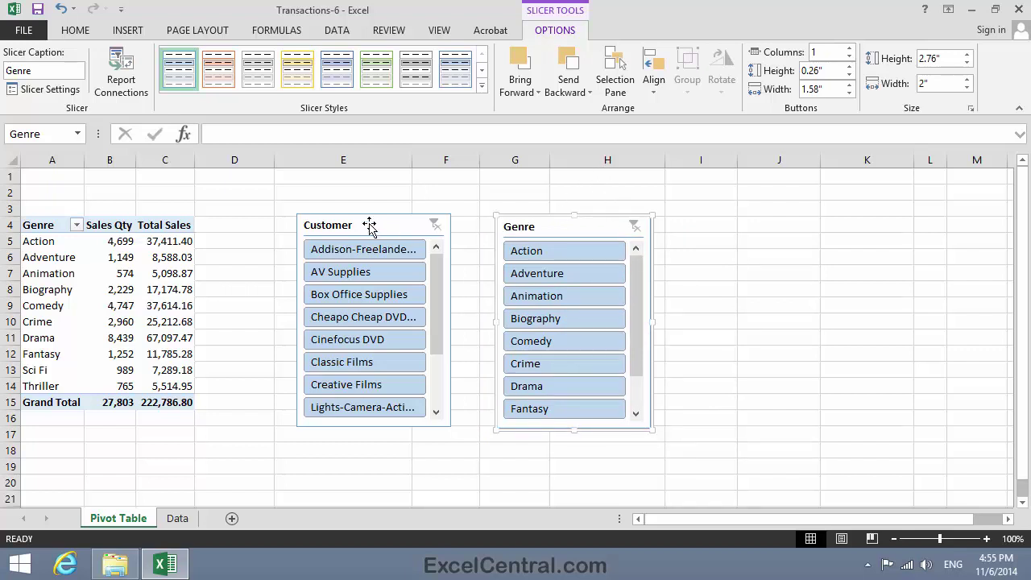
Step: Move the Customer slicer out to column K, place the Genre slicer beside the pivot table, and resize Genre to about 1" by 6.69"
left_click_drag(369, 225, 894, 227)
left_click_drag(559, 227, 272, 228)
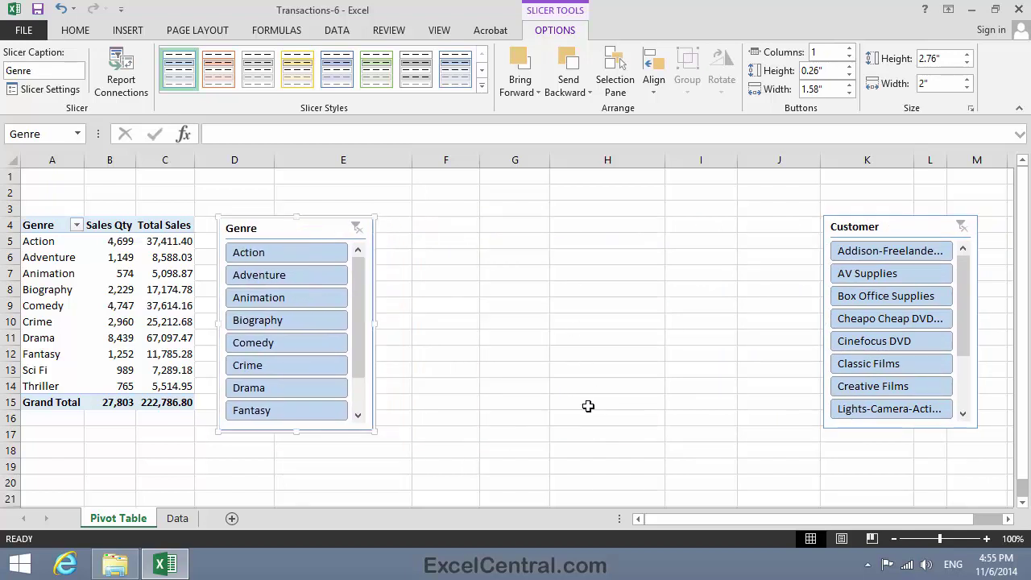
left_click_drag(372, 430, 737, 294)
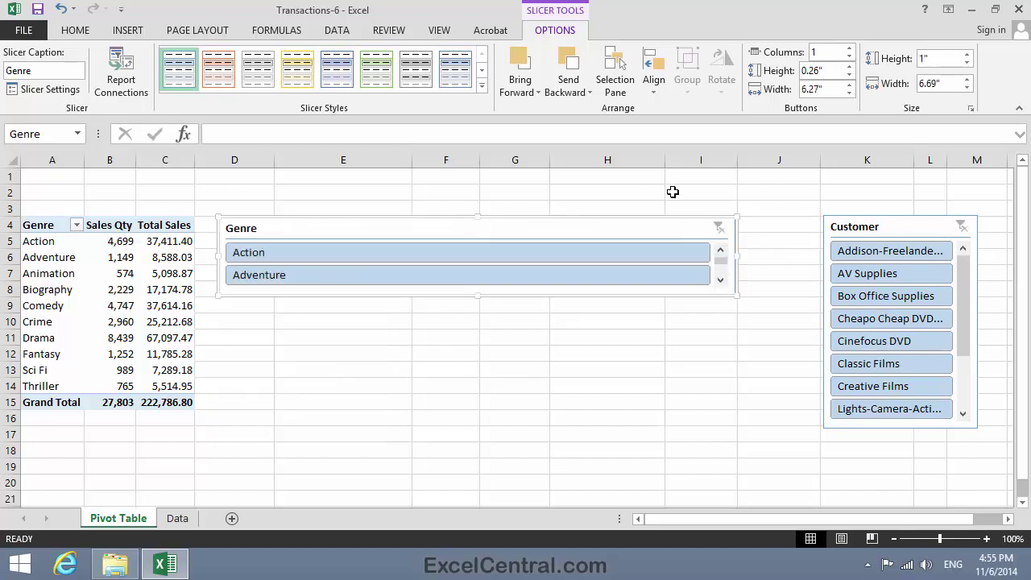
Step: Arrange the Genre slicer's buttons in 6 columns
left_click(720, 279)
left_click(720, 279)
left_click(720, 279)
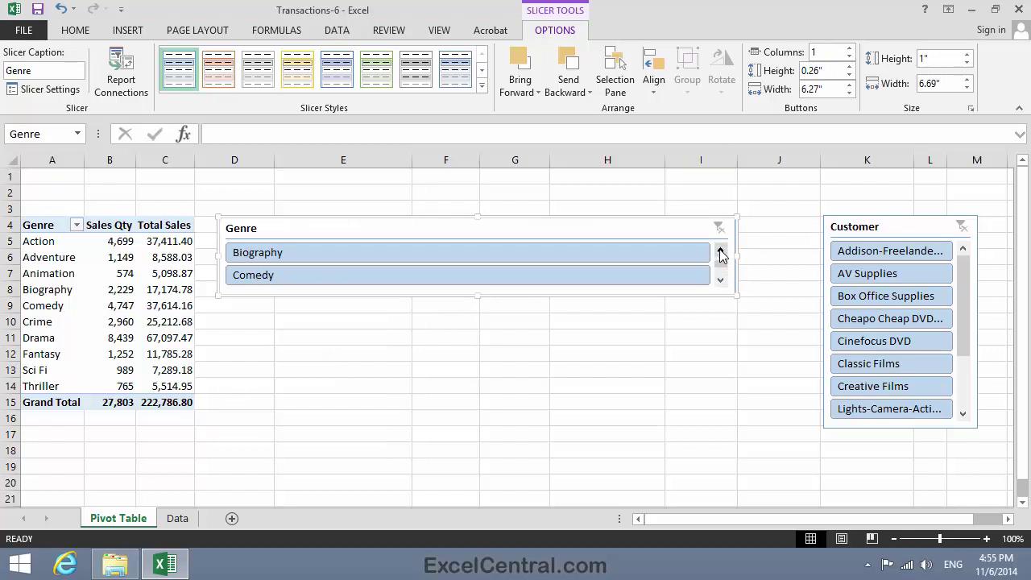
left_click(720, 251)
left_click(720, 251)
left_click(719, 251)
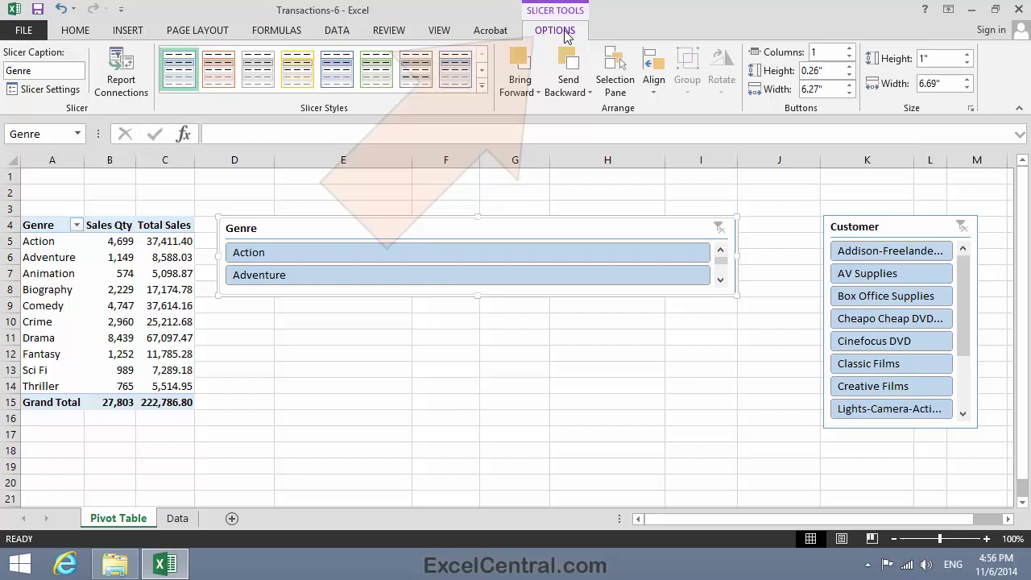
left_click(848, 48)
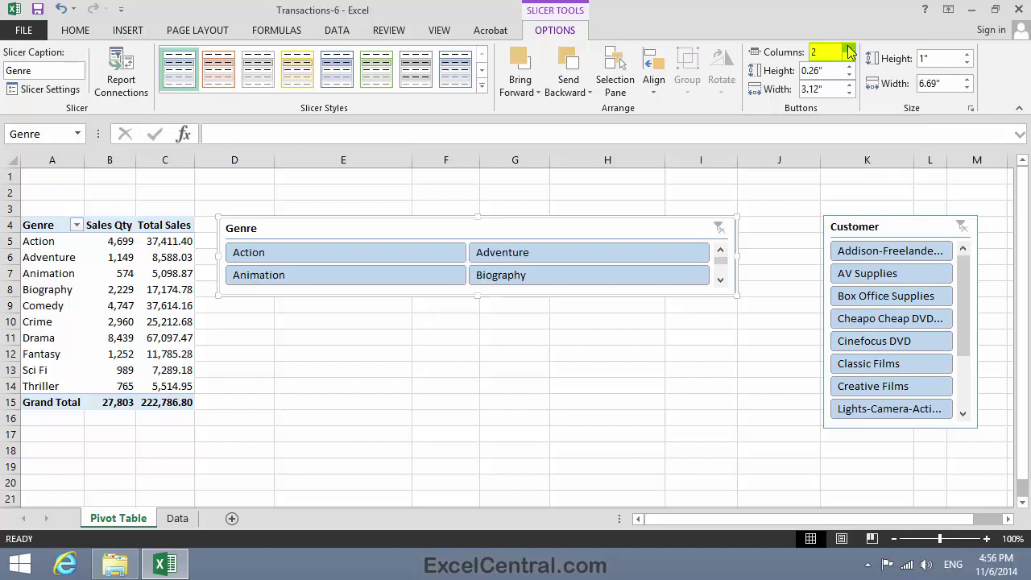
left_click(848, 48)
left_click(848, 48)
left_click(848, 48)
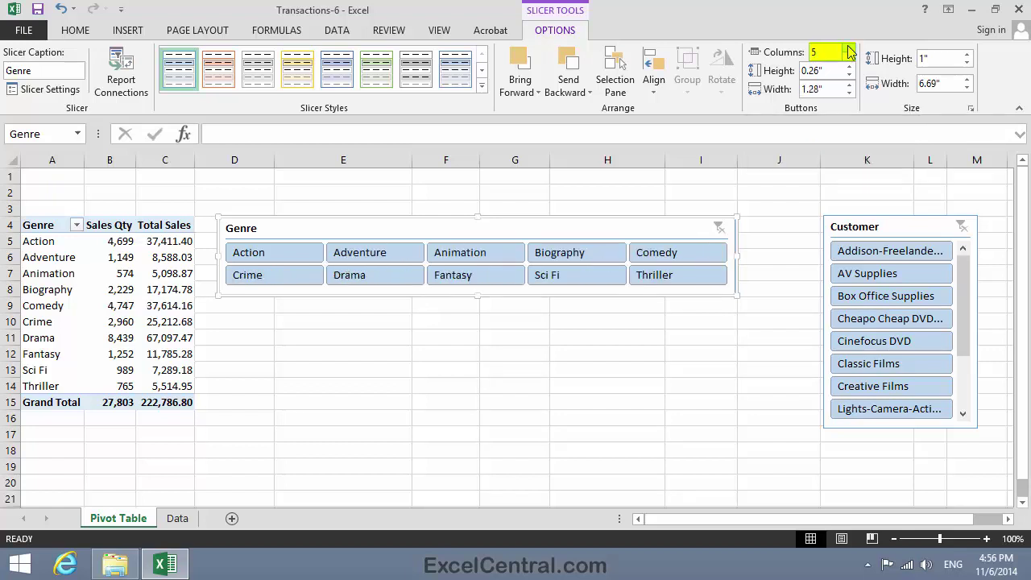
left_click(848, 48)
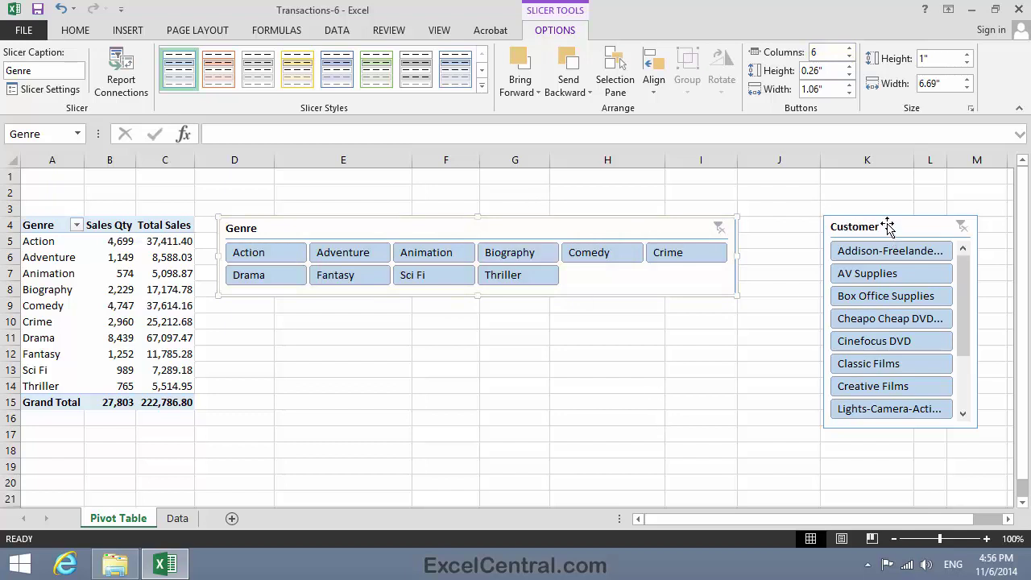
Step: Move the Customer slicer directly below the Genre slicer and resize it to about 1.82" high and 6.67" wide
left_click_drag(887, 226, 283, 311)
left_click_drag(1022, 421, 1022, 424)
left_click_drag(377, 484, 733, 411)
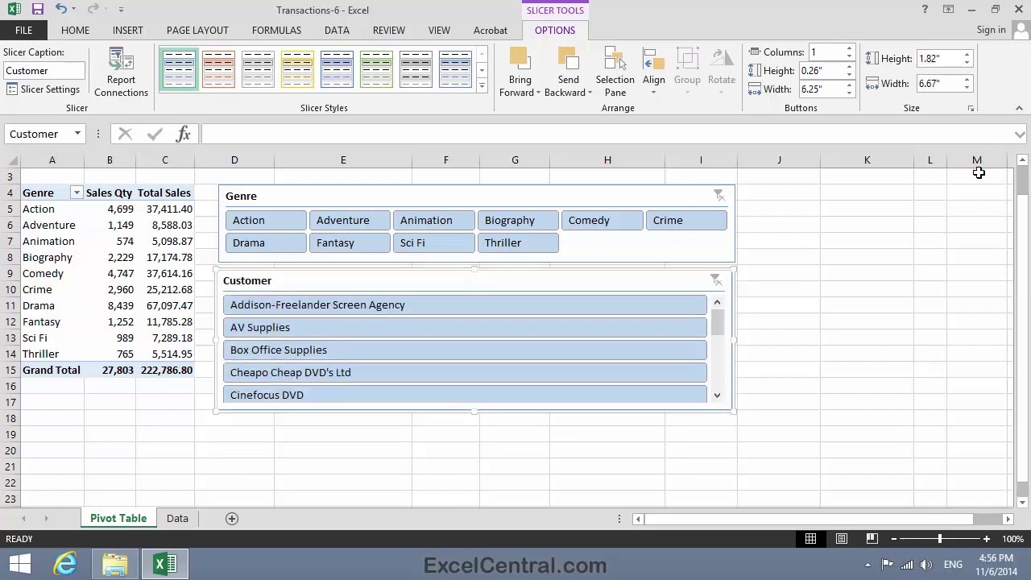
Step: Arrange the Customer slicer's buttons in 3 columns
left_click(848, 48)
left_click(848, 48)
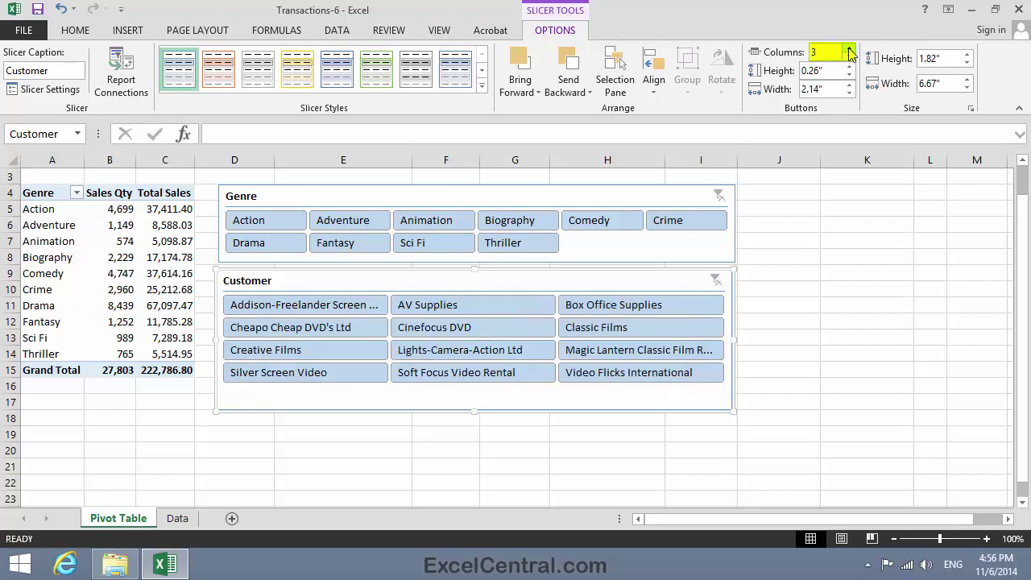
left_click(849, 48)
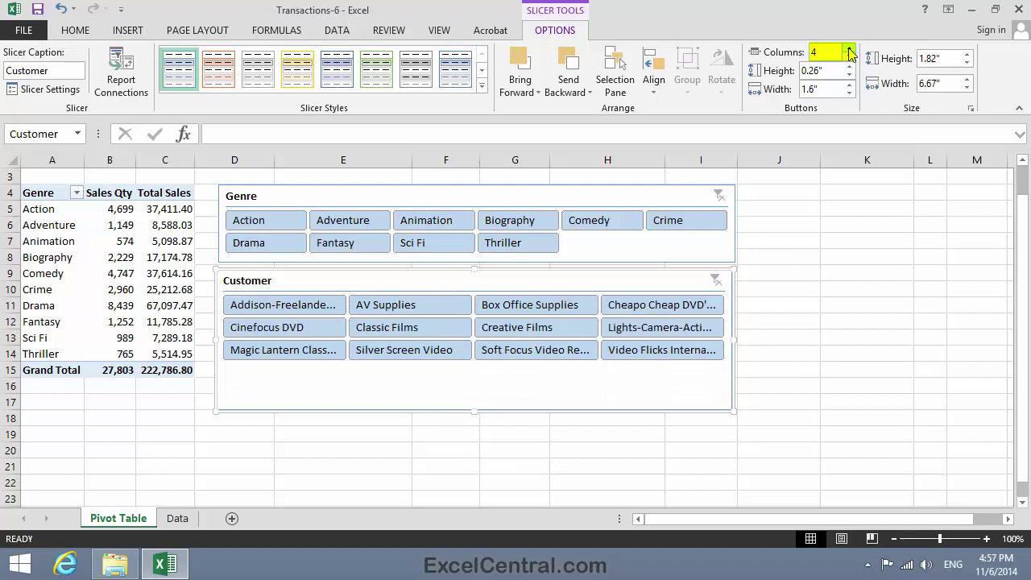
left_click(849, 57)
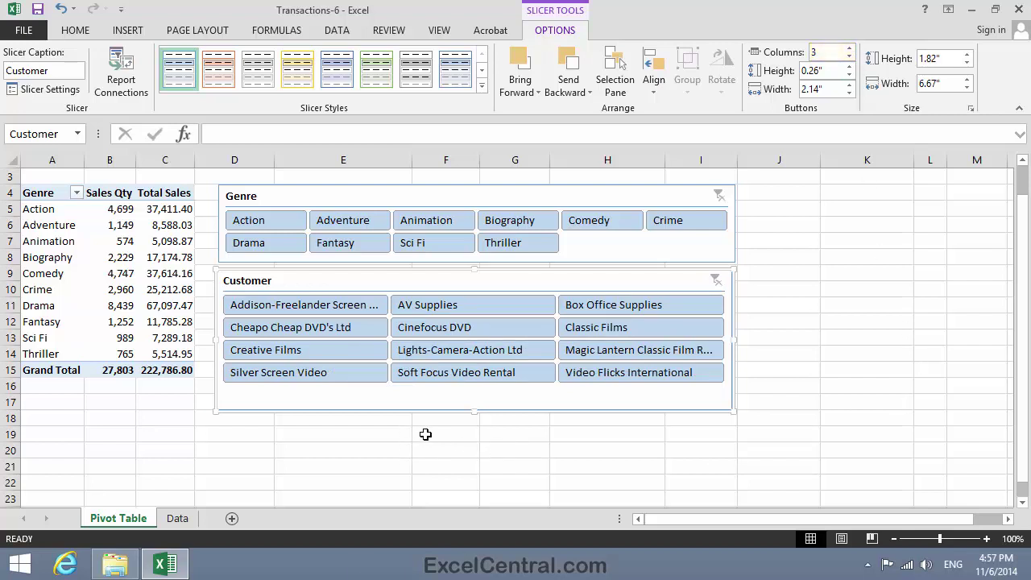
Step: Shorten the Customer slicer to about 1.62" high and nudge it into line beneath the Genre slicer
left_click_drag(471, 409, 471, 394)
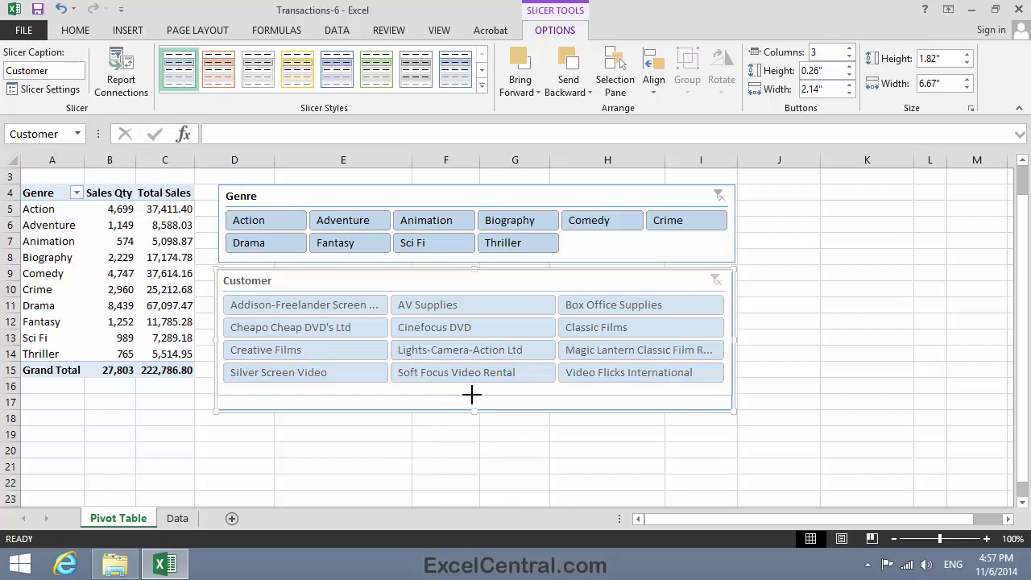
left_click(867, 305)
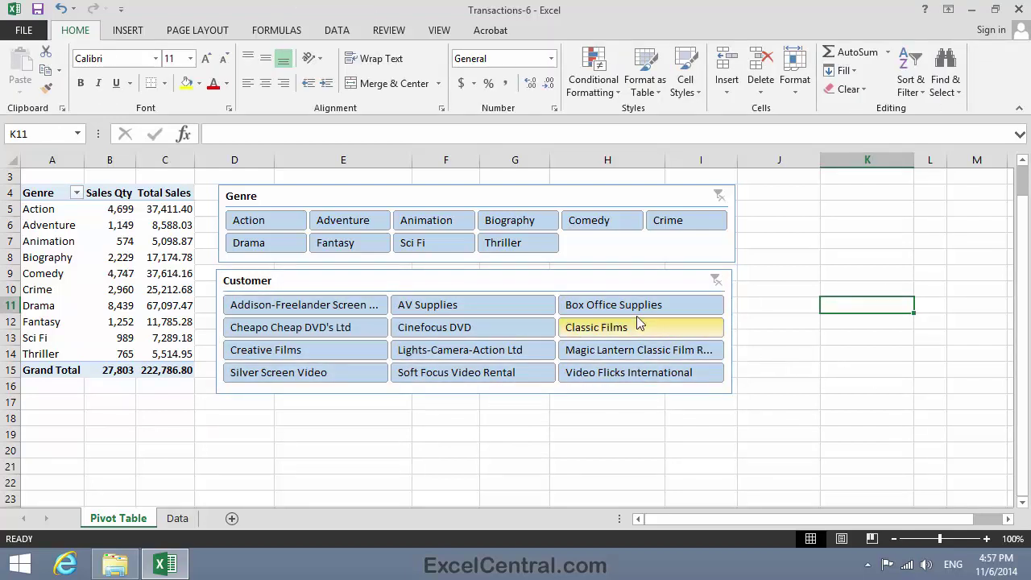
left_click_drag(564, 274, 566, 274)
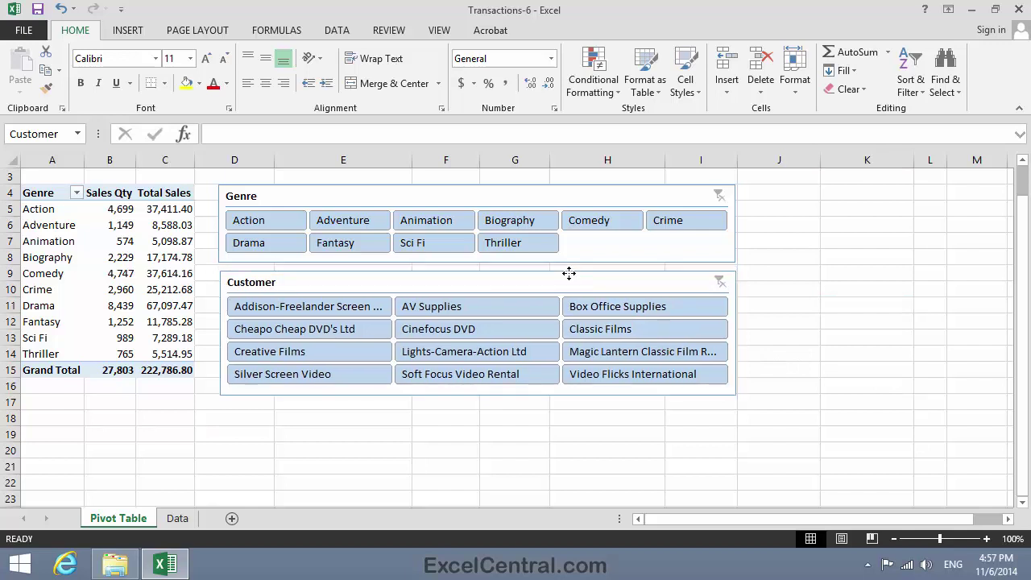
left_click(902, 271)
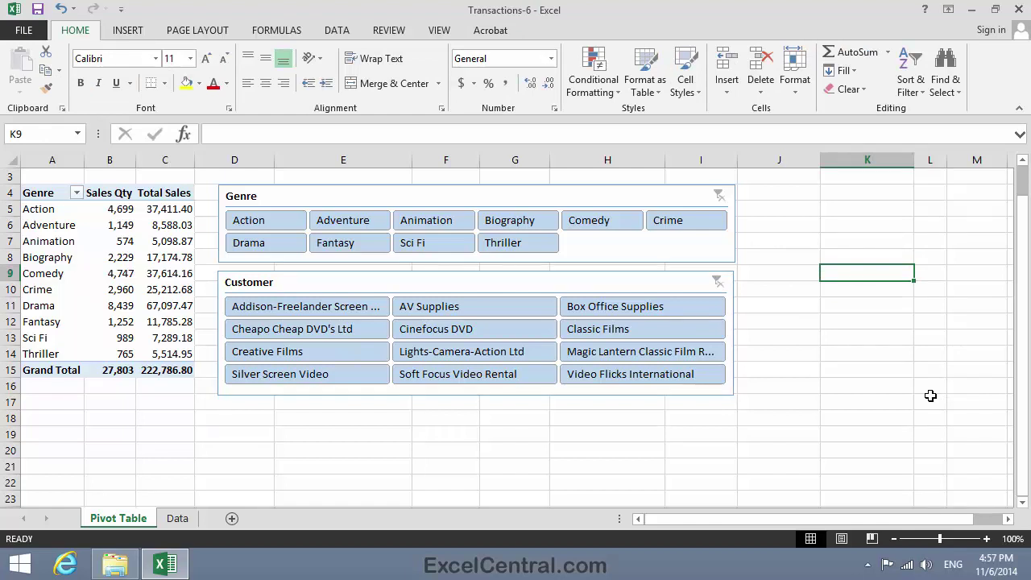
Step: Filter the pivot table with the slicers to the Action and Adventure genres and the customers Cinefocus DVD and Classic Films
left_click(262, 223)
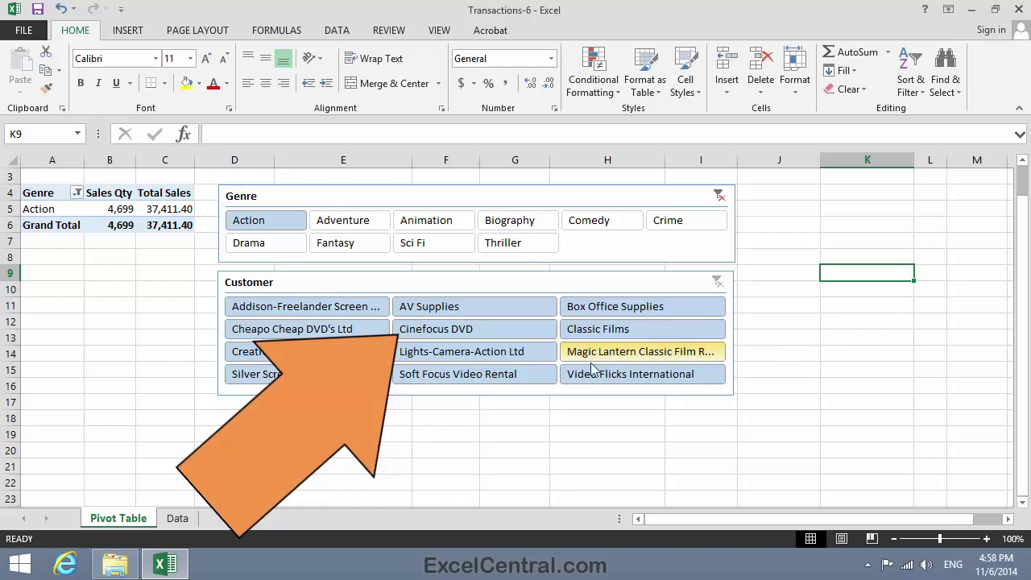
left_click(461, 338)
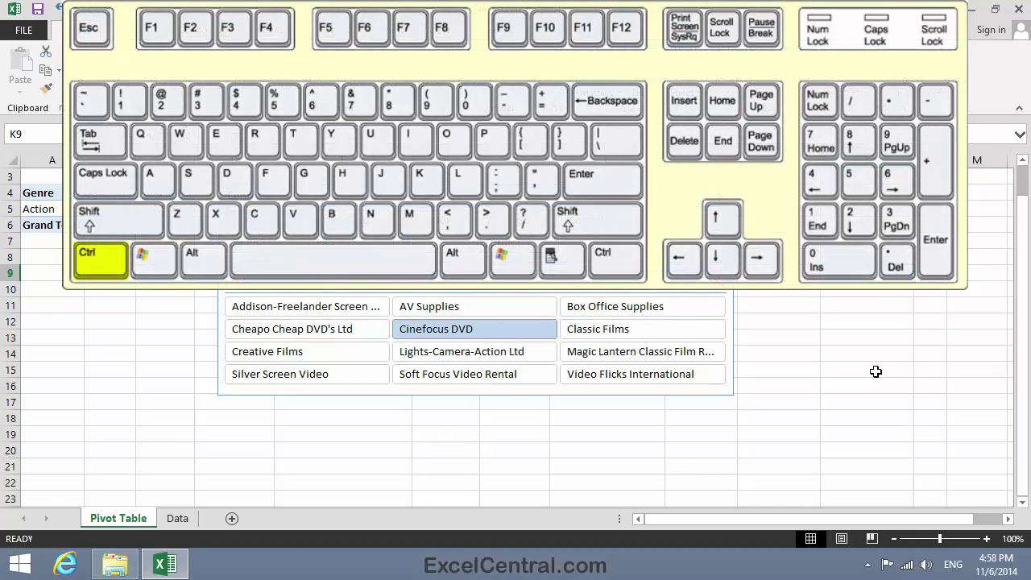
left_click(612, 332, "ctrl")
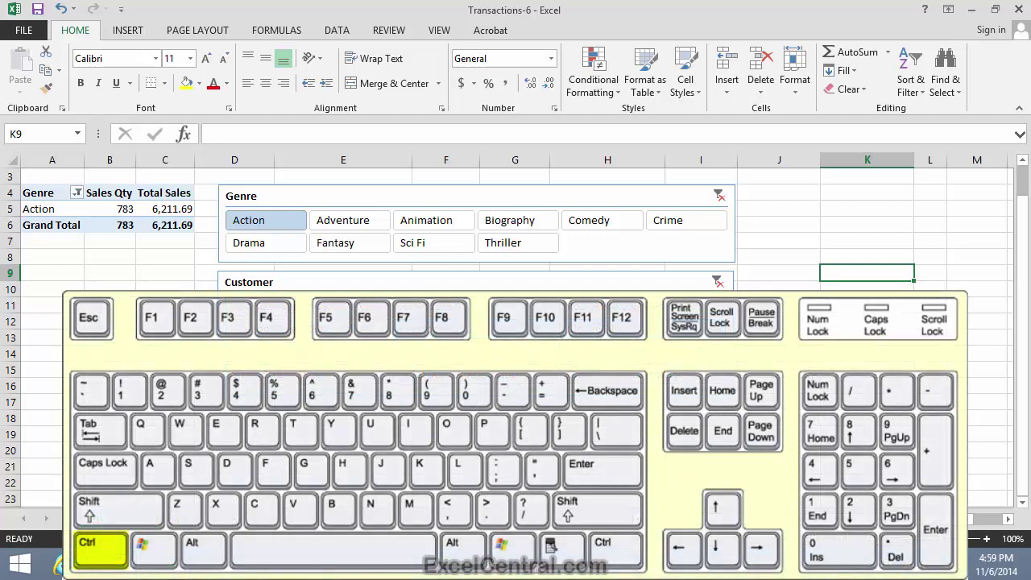
left_click(351, 228, "ctrl")
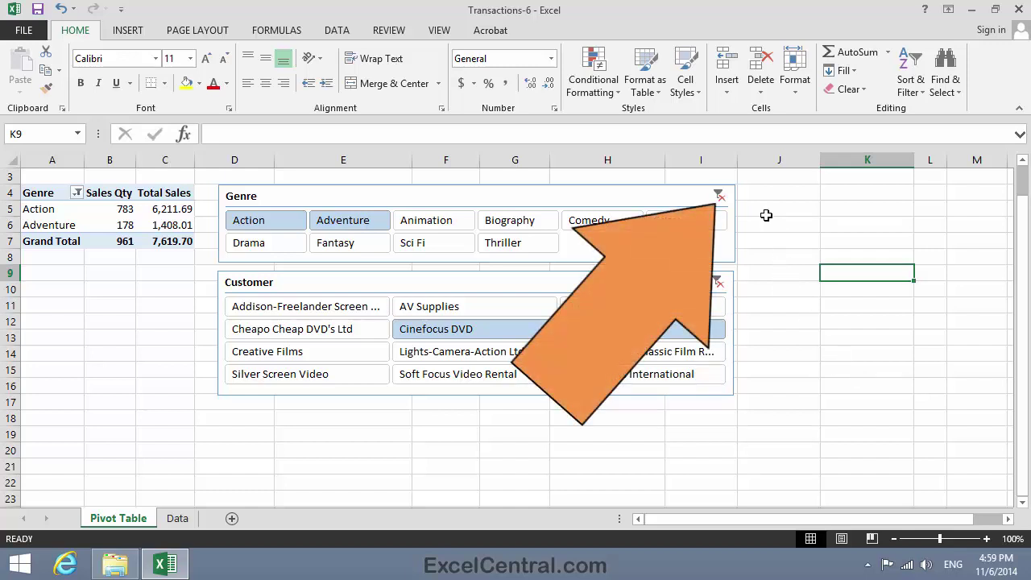
Step: Clear the filters on both the Genre and Customer slicers
left_click(717, 196)
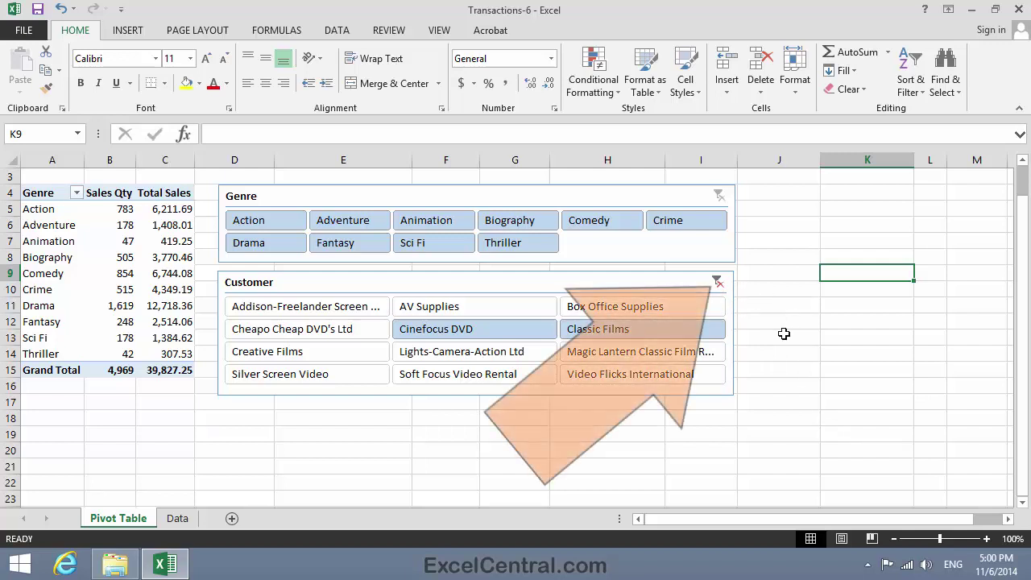
left_click(718, 283)
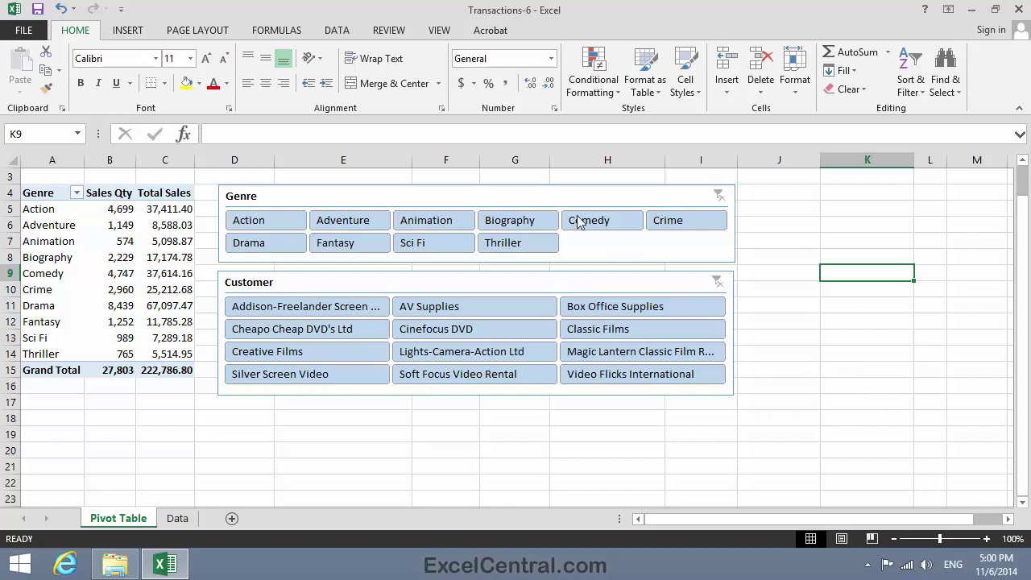
Step: Apply the light orange slicer style to the Genre slicer
left_click(519, 186)
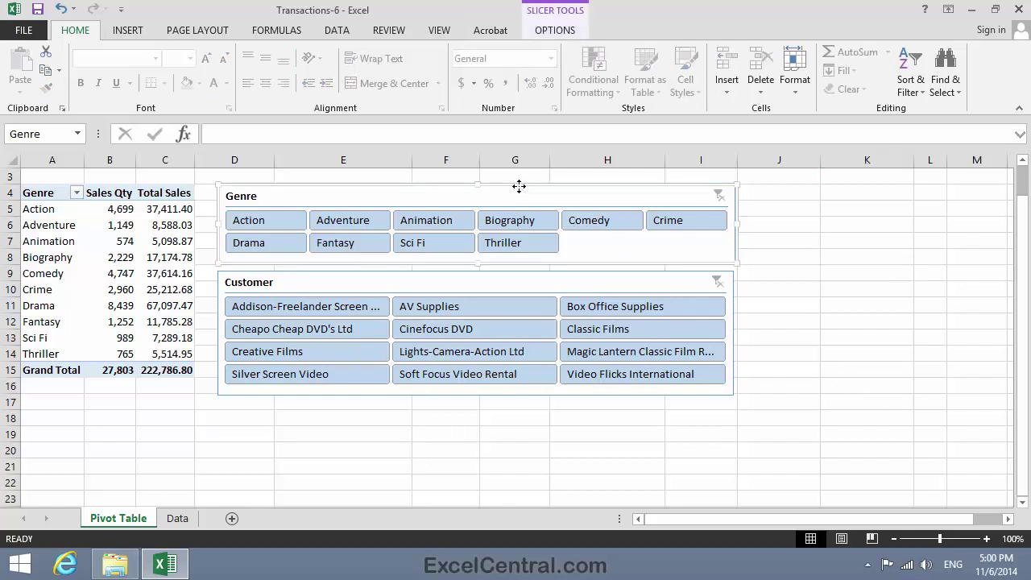
left_click(562, 34)
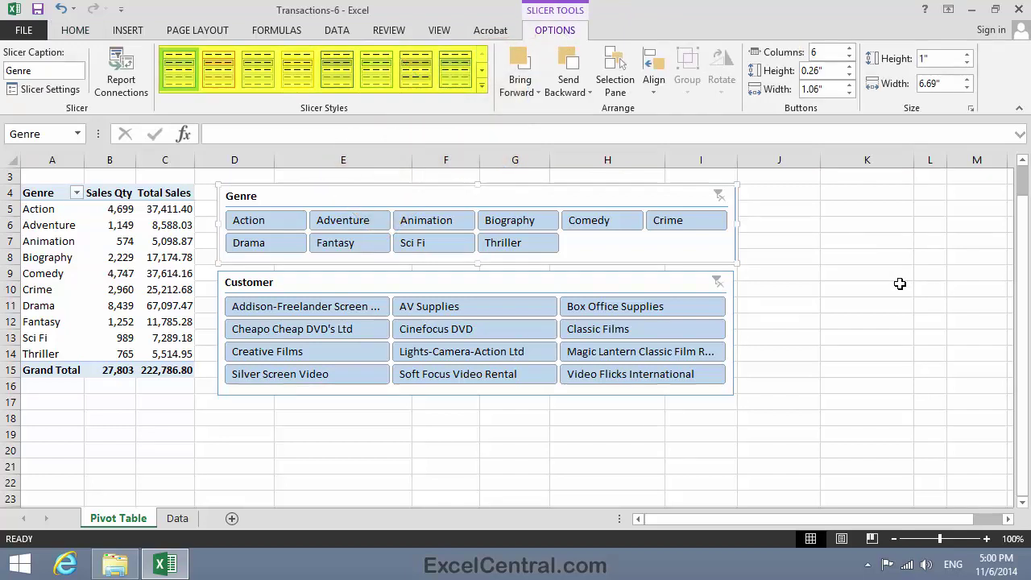
left_click(483, 86)
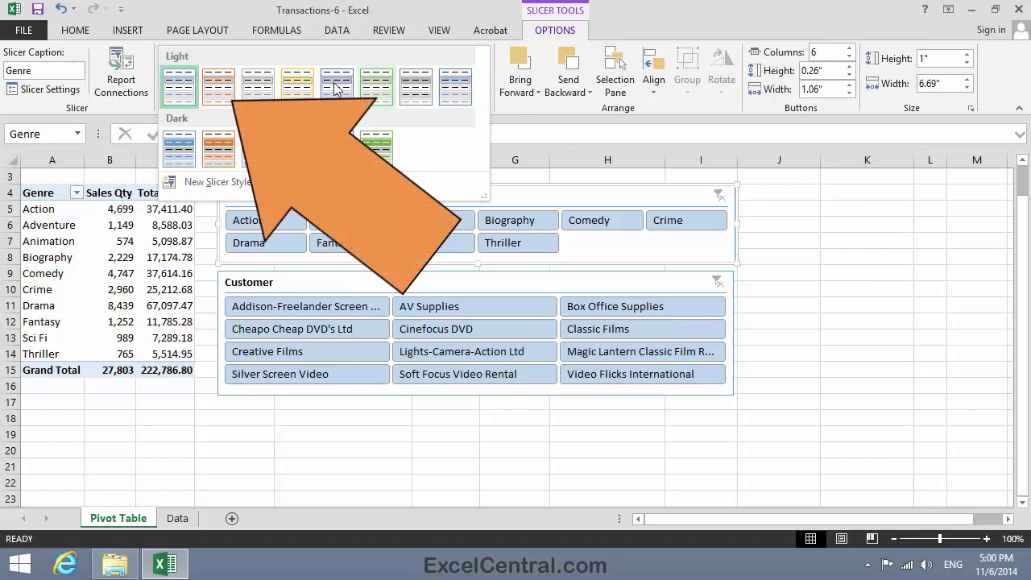
left_click(221, 91)
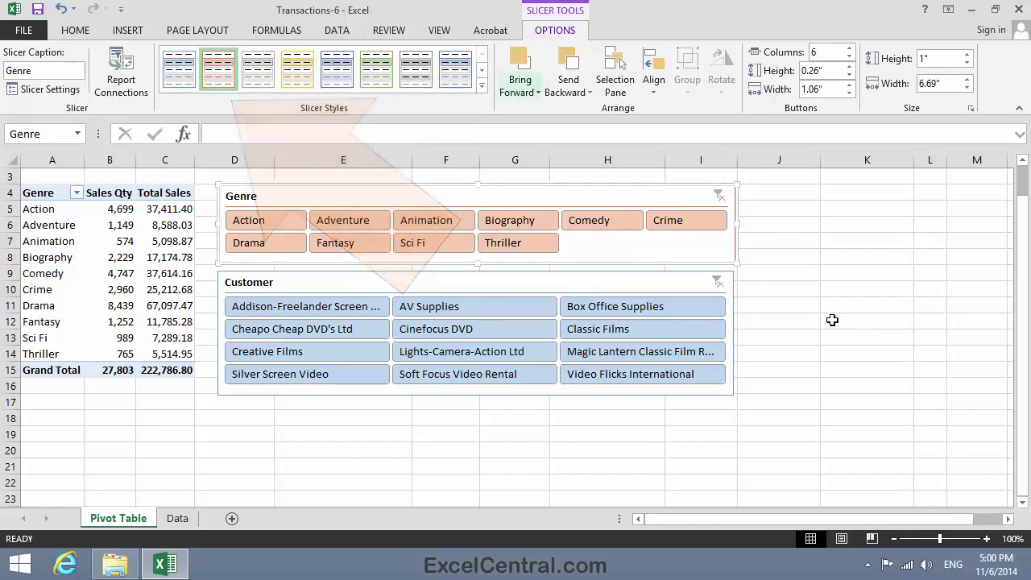
Step: Apply the light green slicer style to the Customer slicer
left_click(594, 281)
left_click(483, 87)
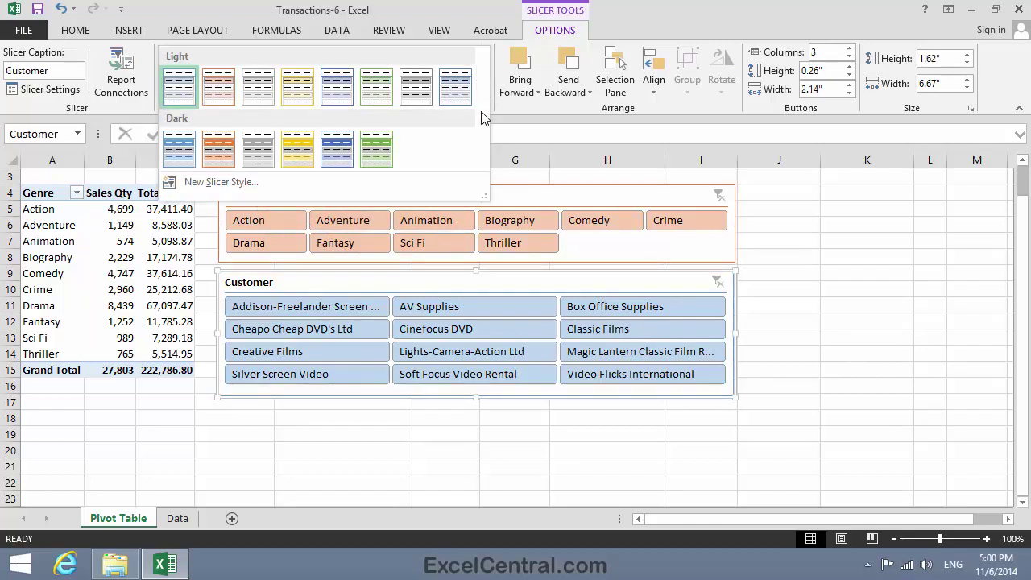
left_click(376, 87)
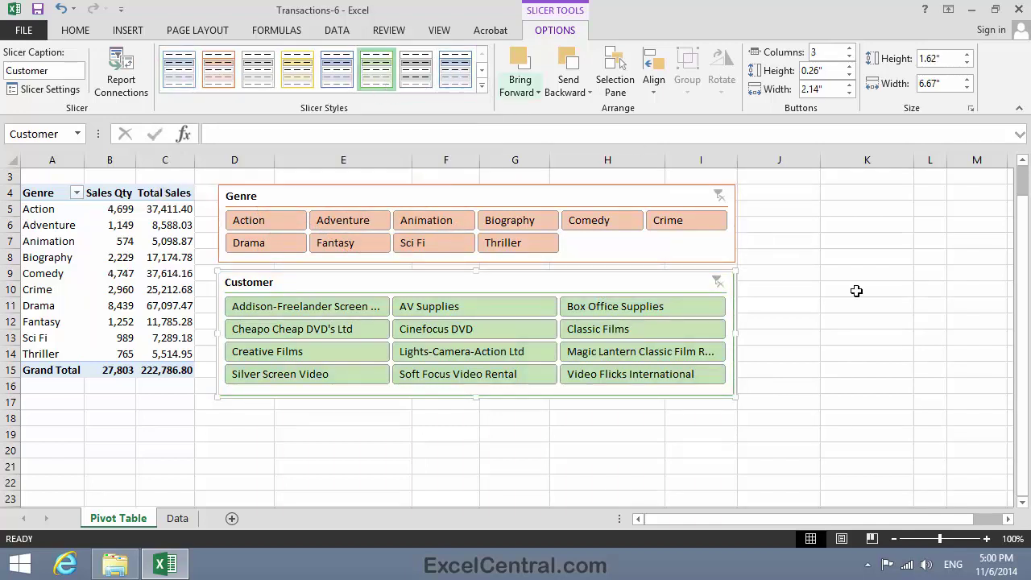
left_click(835, 356)
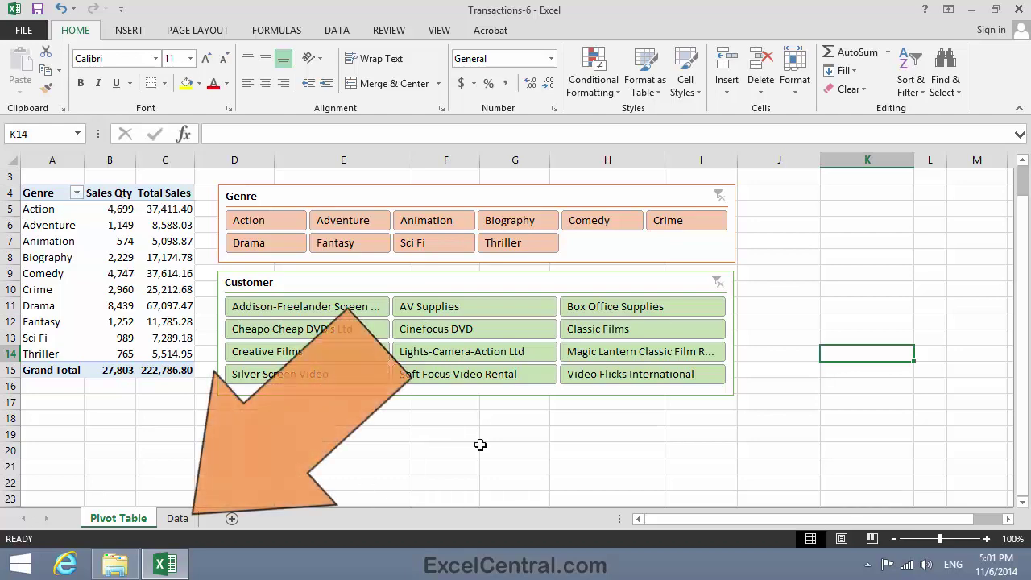
Step: Insert a Customer slicer for the table on the Data sheet and place it in the empty area beside the Total column
left_click(178, 518)
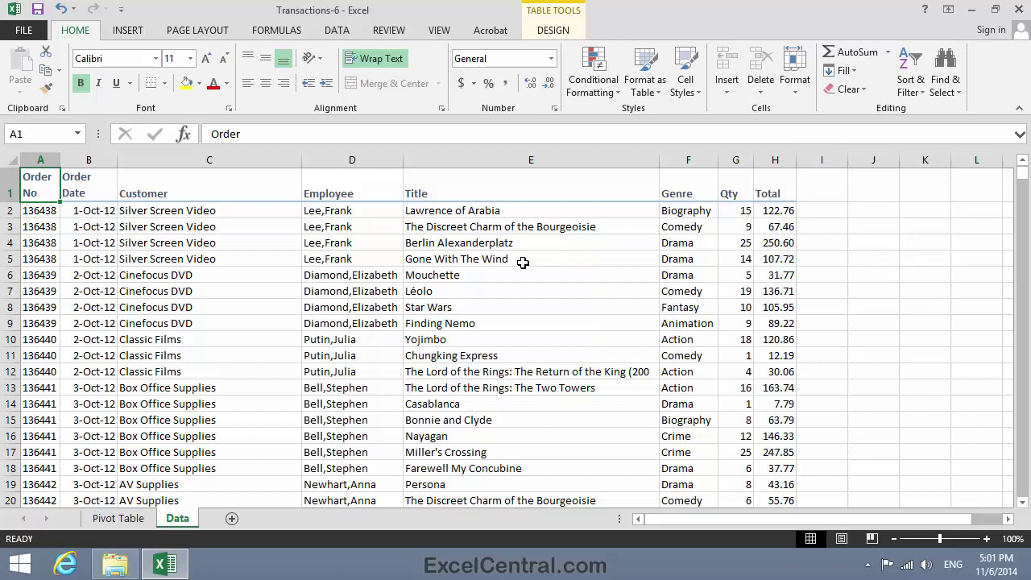
left_click(510, 258)
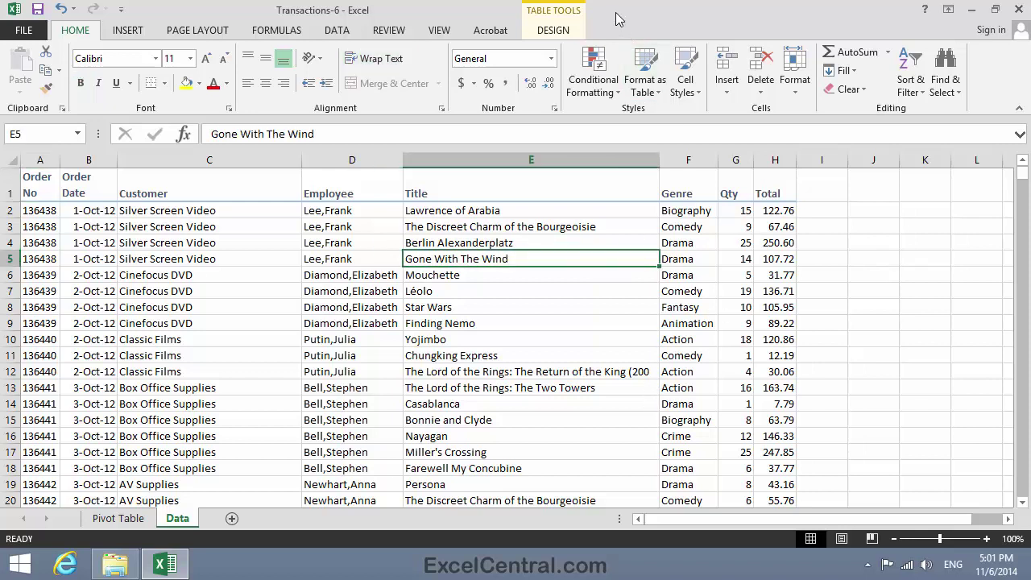
left_click(558, 34)
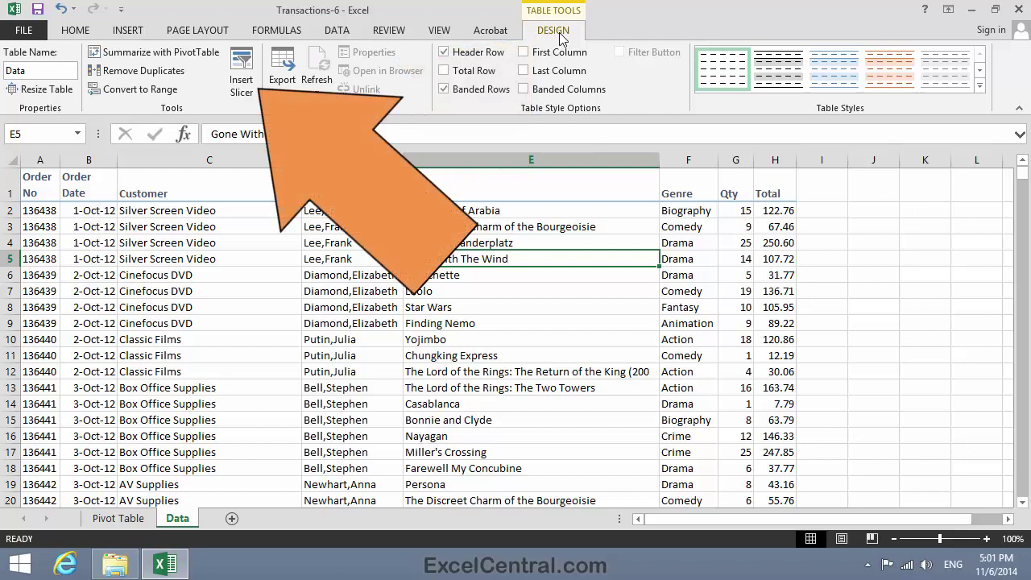
left_click(243, 73)
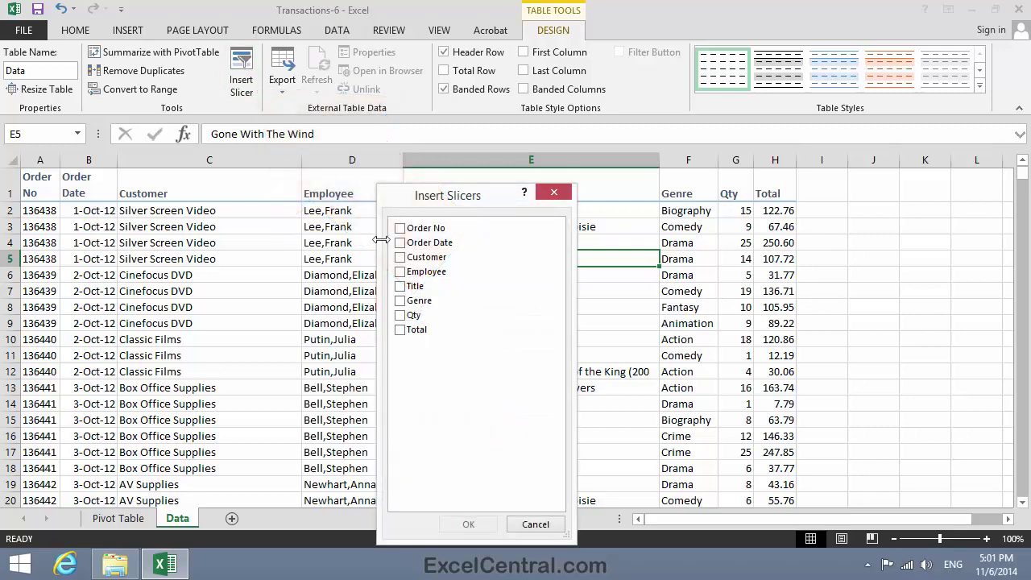
left_click(399, 257)
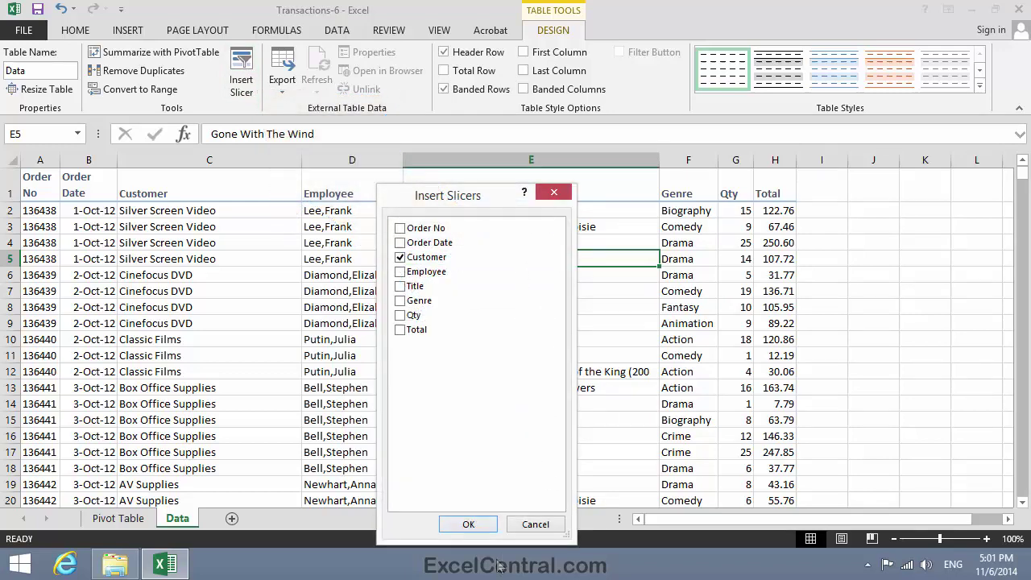
left_click(468, 524)
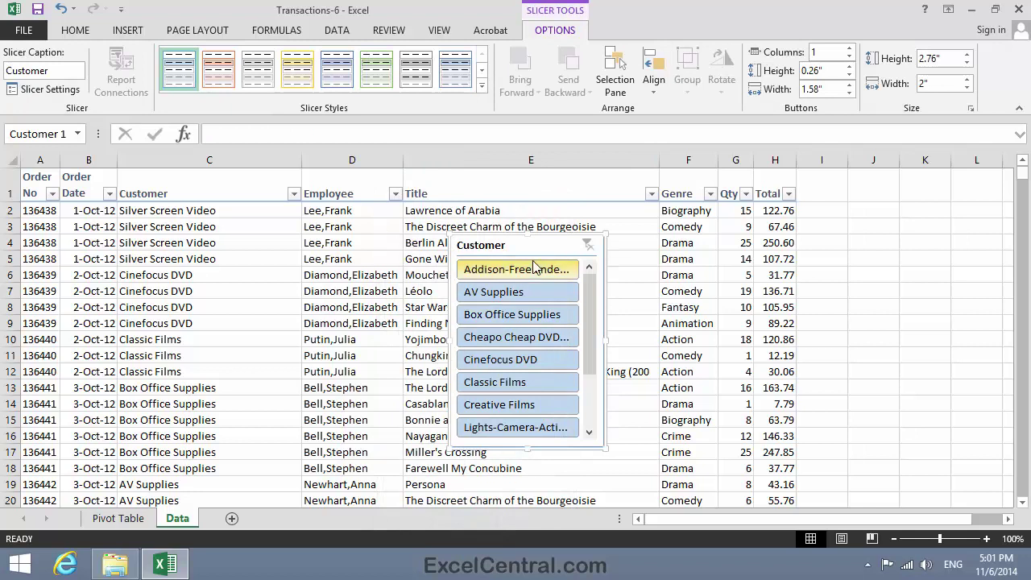
left_click_drag(517, 249, 883, 200)
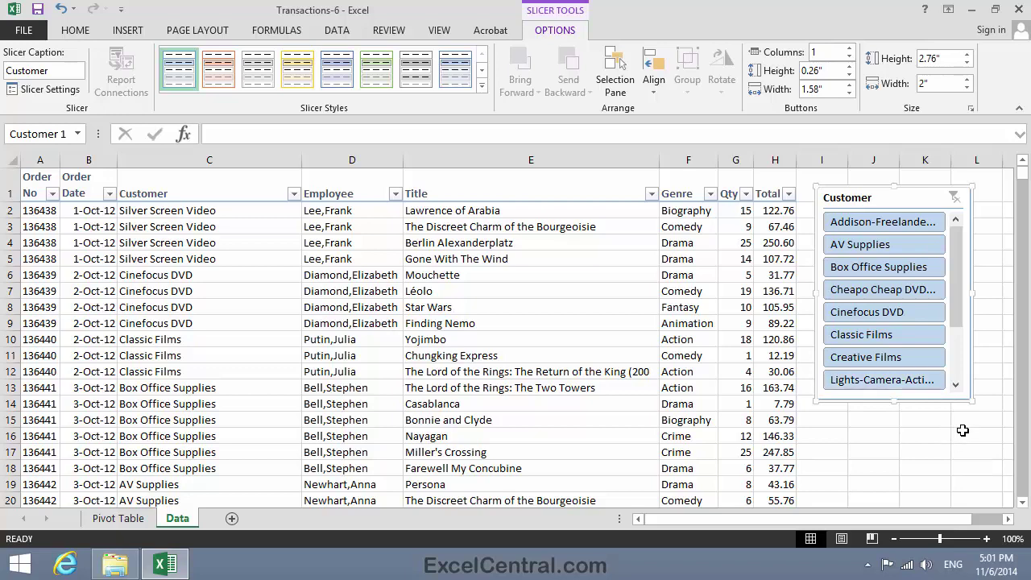
Step: Filter the Data table with the Customer slicer by Box Office Supplies, Classic Films and Cinefocus DVD in turn, and clear the filter
left_click(890, 275)
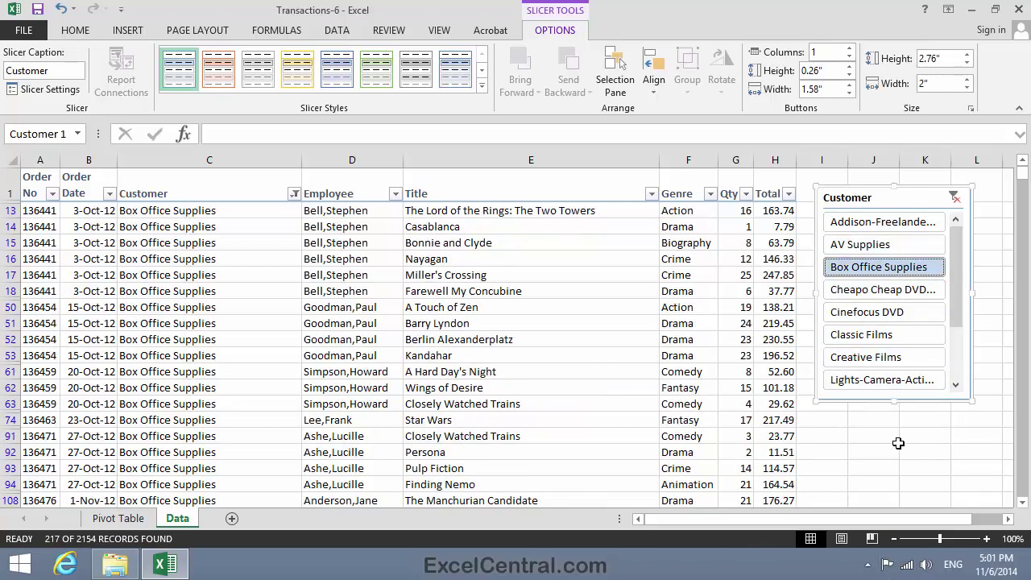
left_click(881, 337)
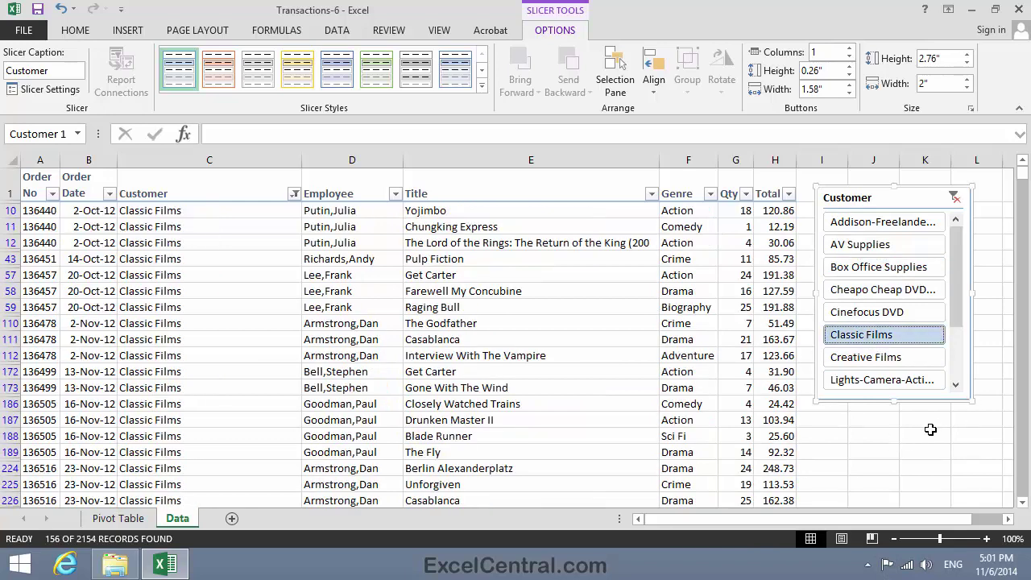
left_click(914, 314)
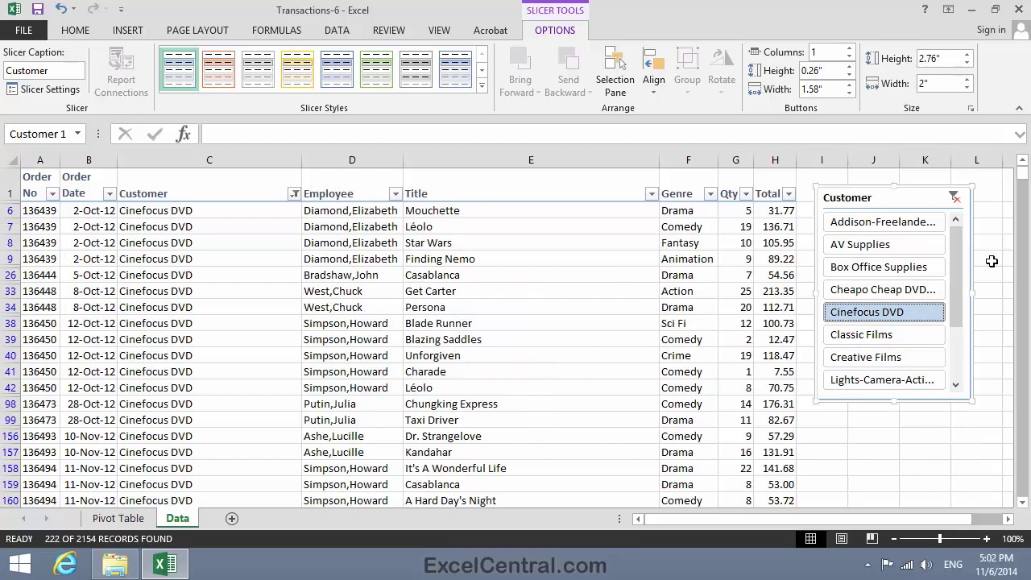
left_click(954, 198)
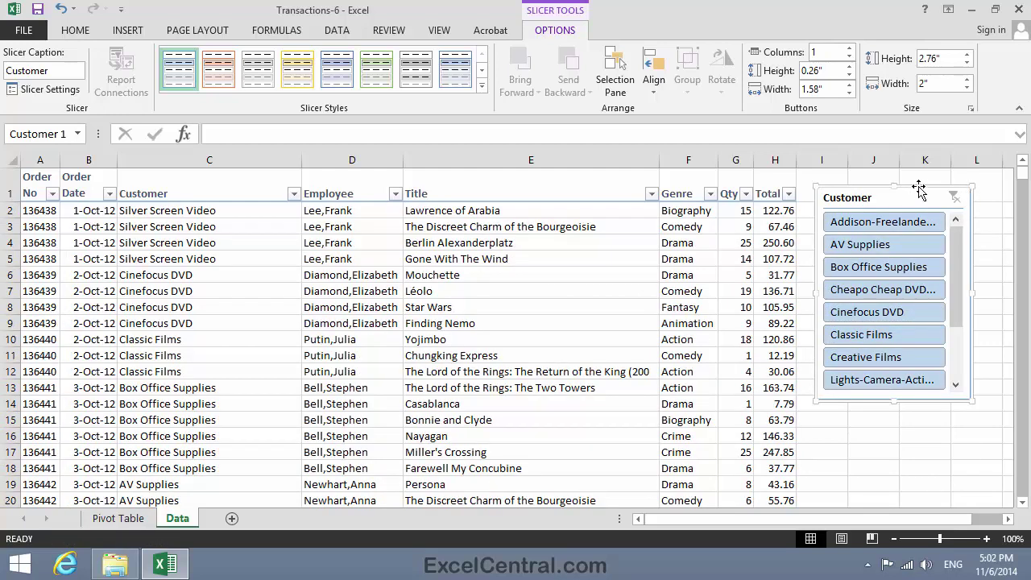
Step: Delete the Customer slicer from the Data sheet and select cell A3 on the Pivot Table sheet
key("Delete")
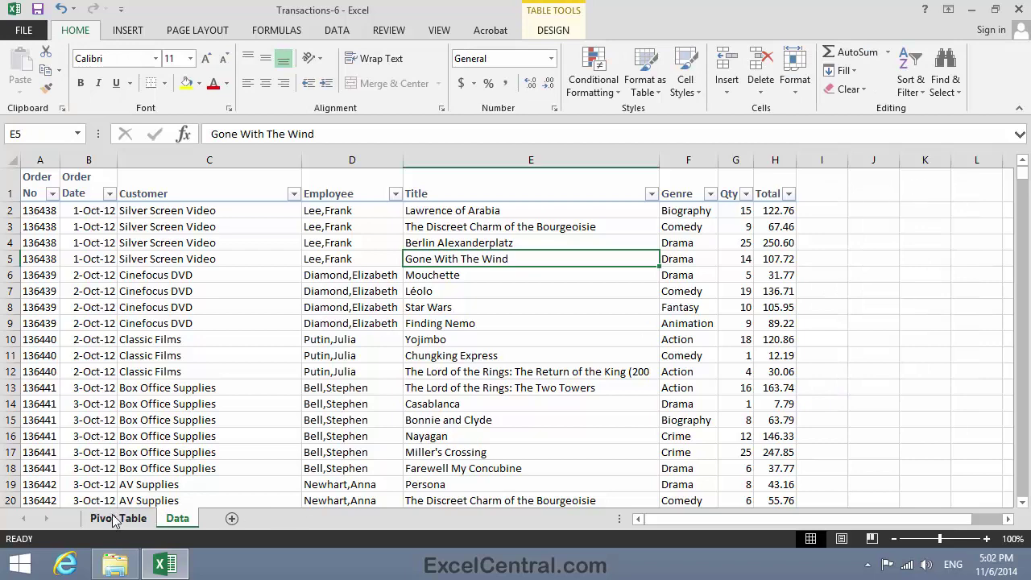
left_click(119, 519)
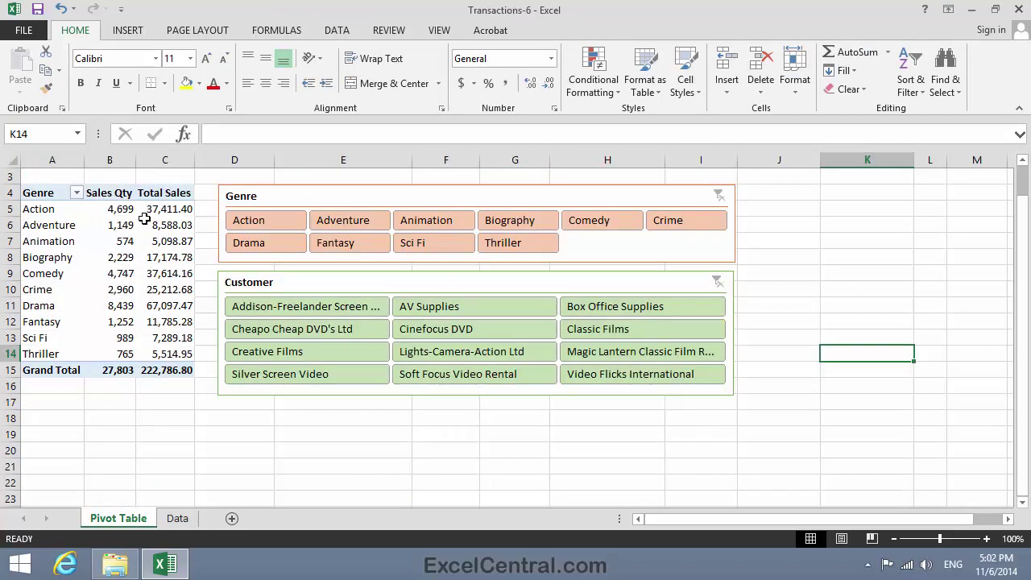
left_click(48, 177)
scroll(48, 177, "up", 1)
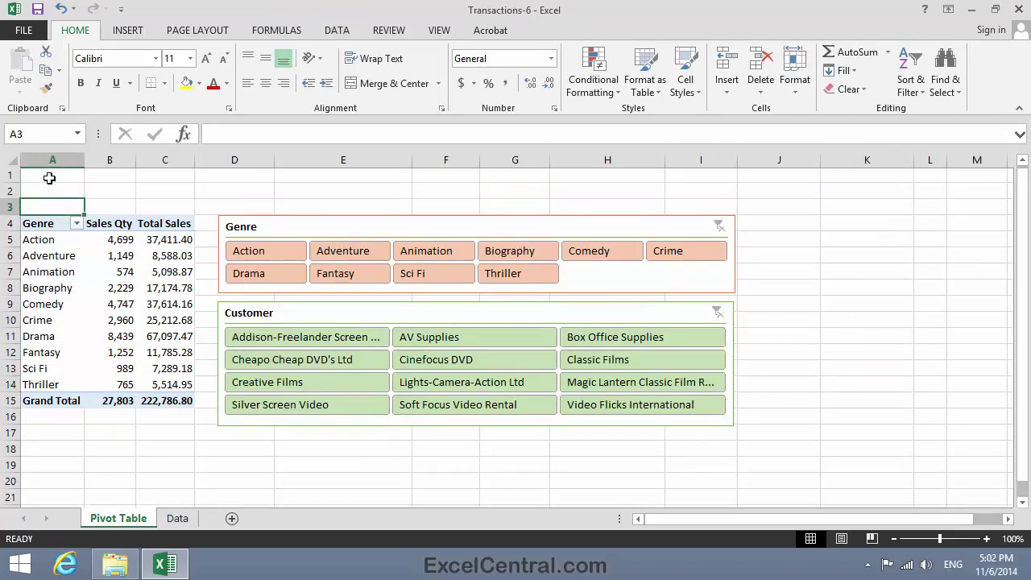
Step: Save the workbook as Transactions-7 in the Excel 2013 Expert Skills folder
left_click(29, 36)
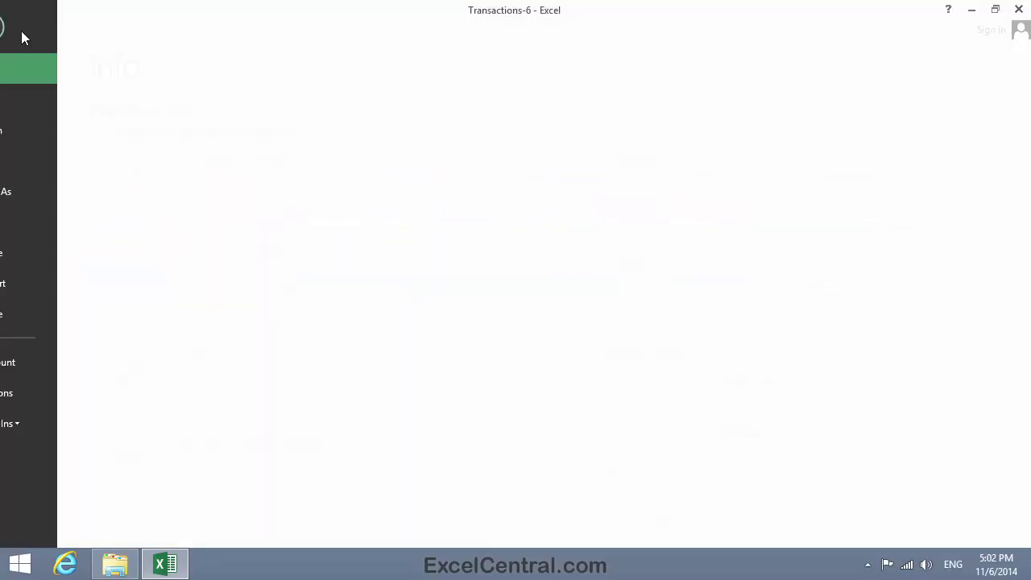
left_click(45, 188)
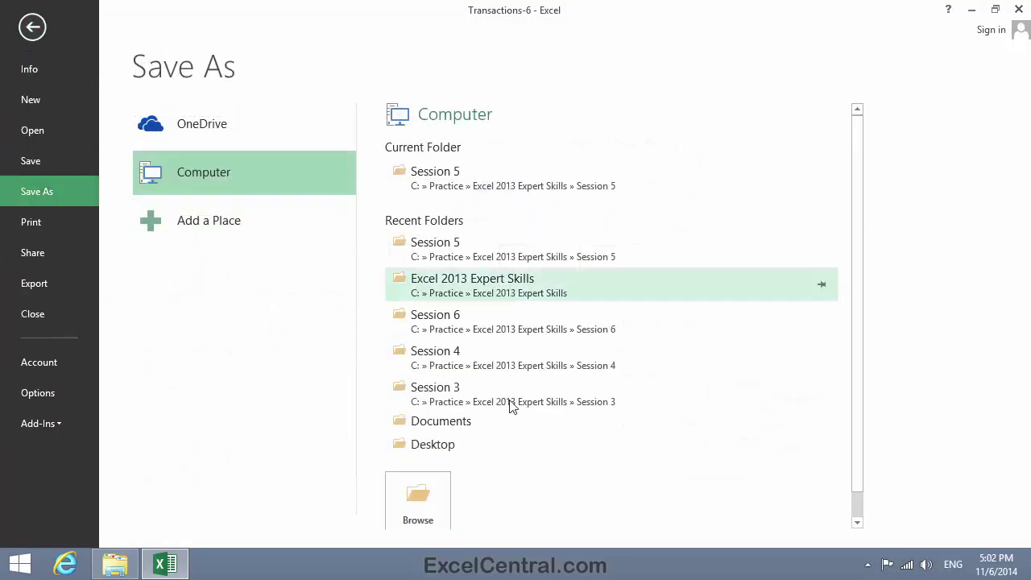
left_click(440, 493)
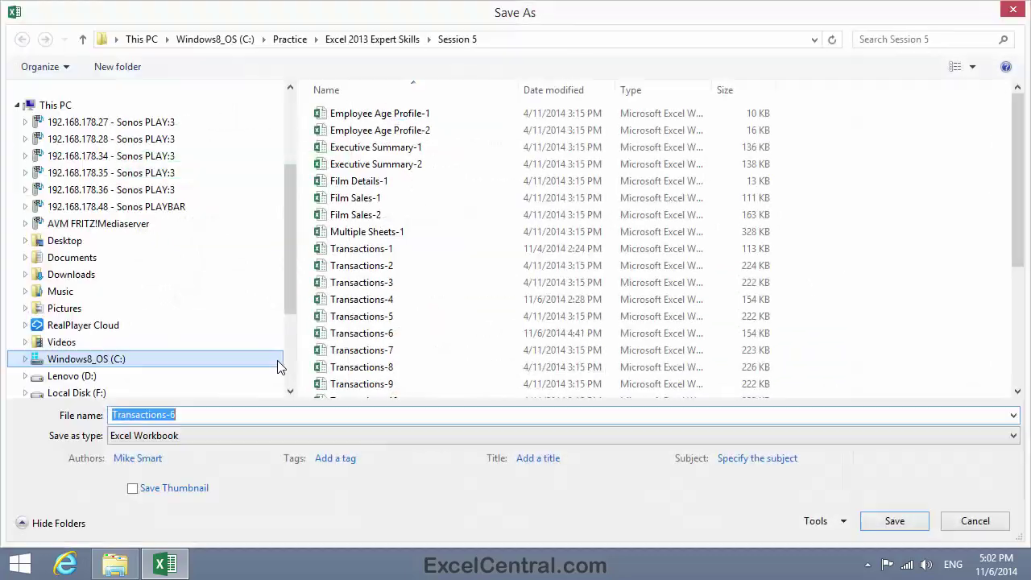
left_click(182, 414)
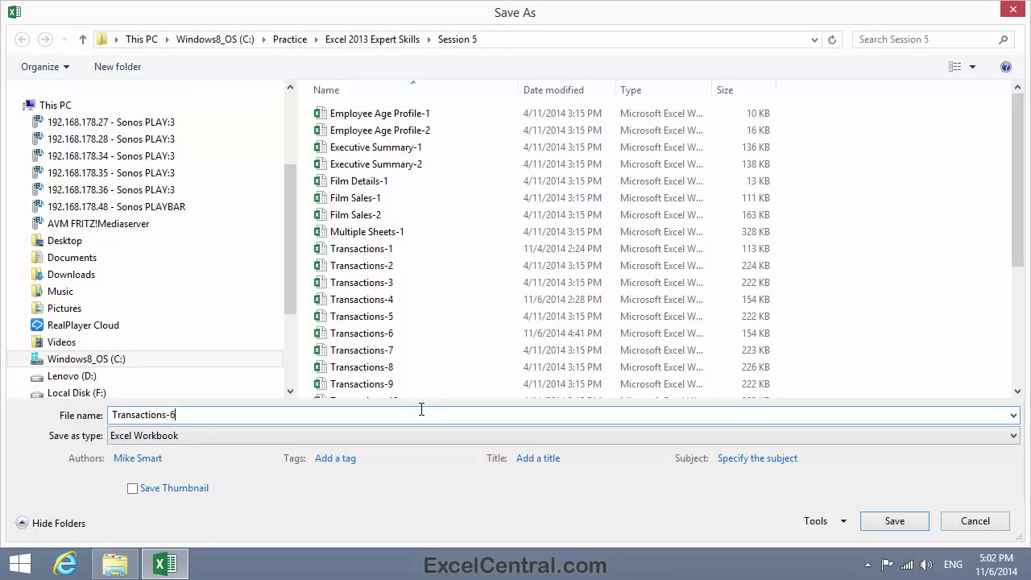
key("BackSpace")
type("7")
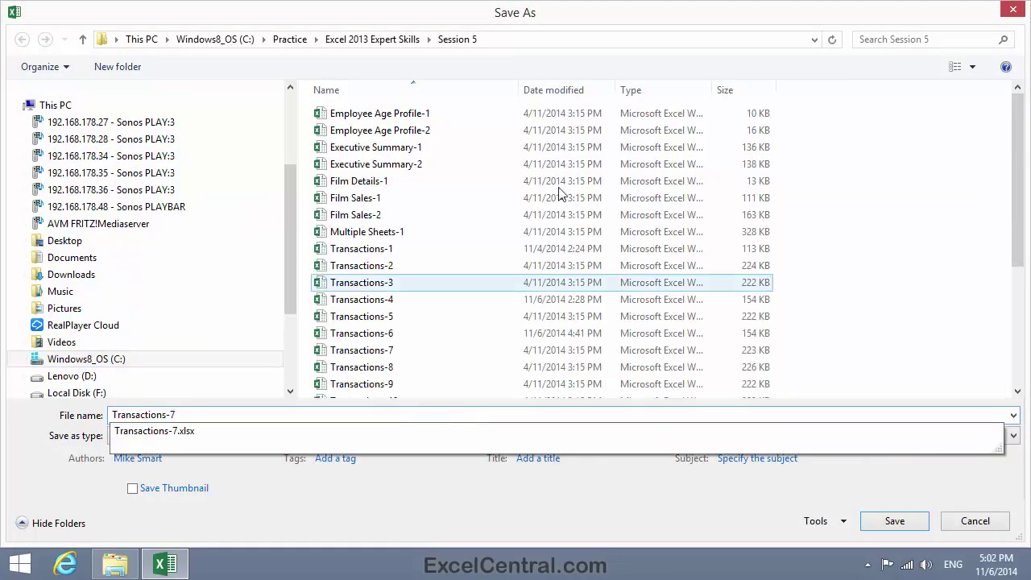
left_click(388, 40)
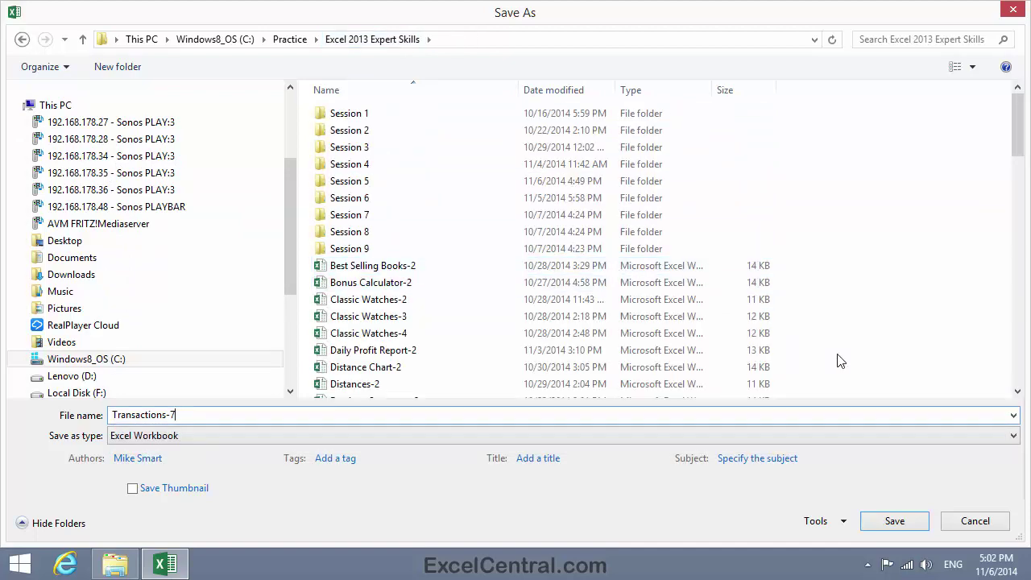
left_click(902, 523)
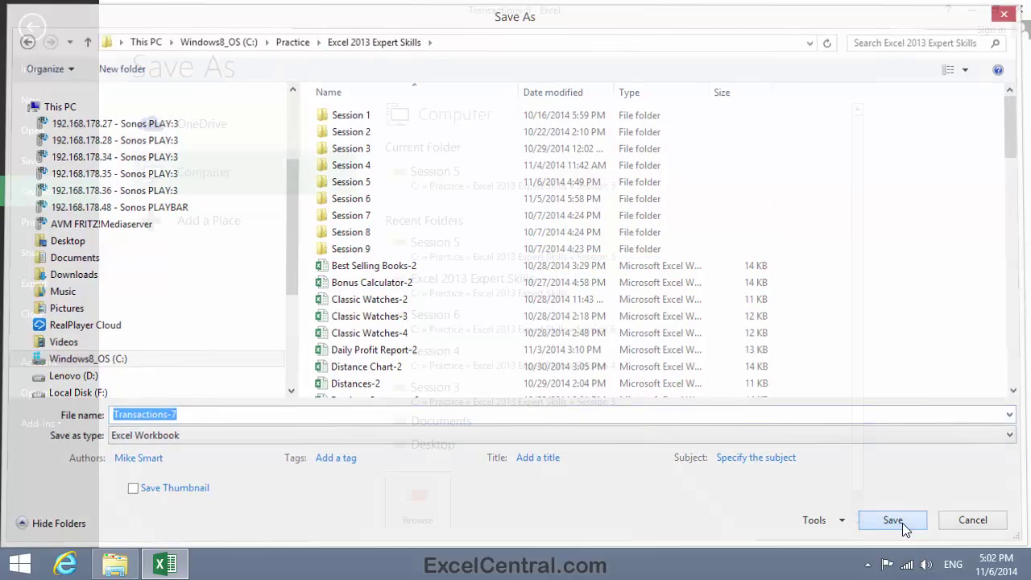